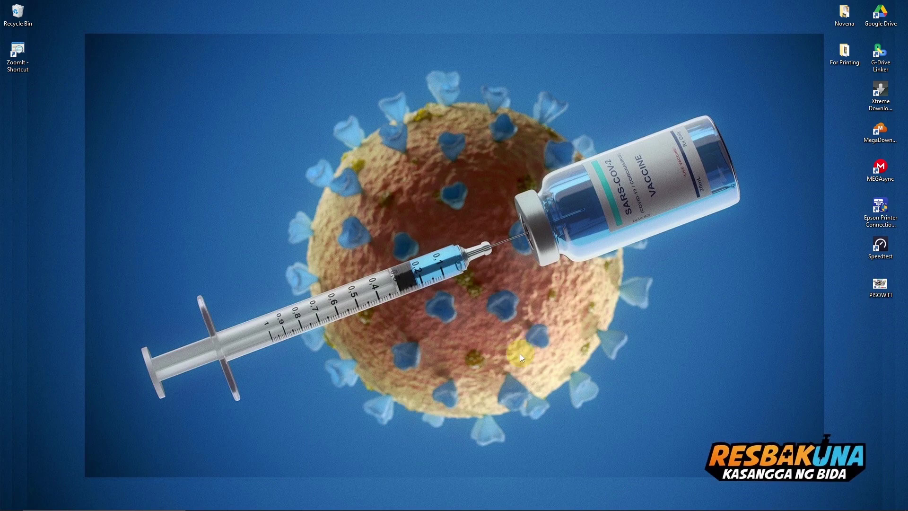
Bring the Photoshop window showing TEXT BOX.jpg to the front from the taskbar.
{"action": "left_click", "coordinate": [436, 507]}
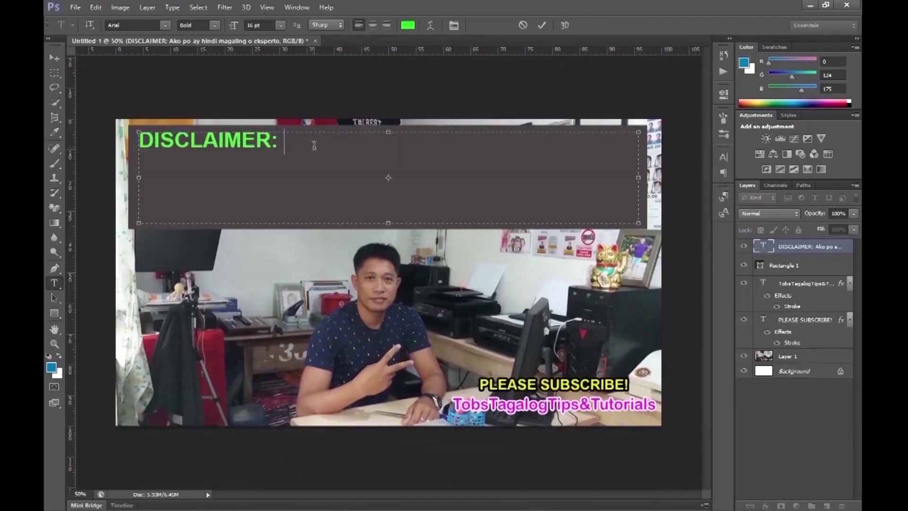
Type the rest of the green disclaimer sentence, correcting a typo, through '…habang ako ay nagtatrabaho'.
{"action": "type", "text": "Ako po ay "}
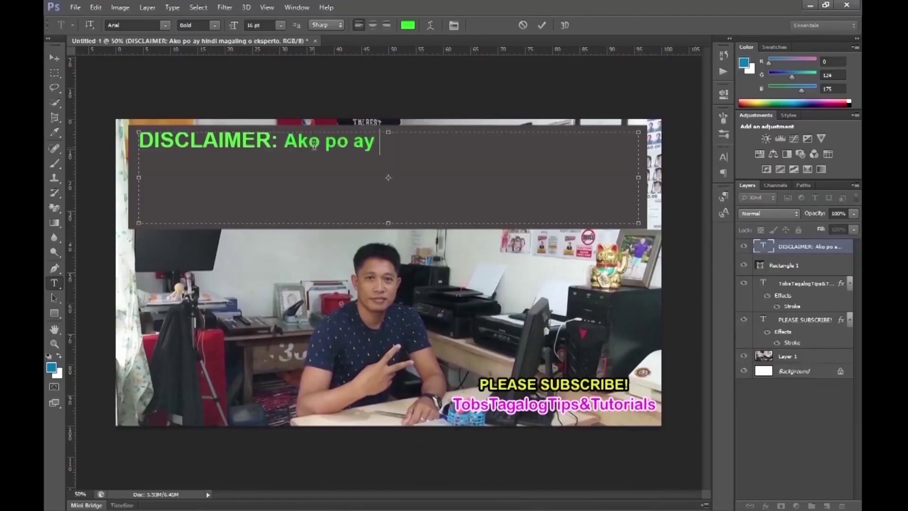
{"action": "type", "text": "hindi magaling o eksperto, ang aking mga di"}
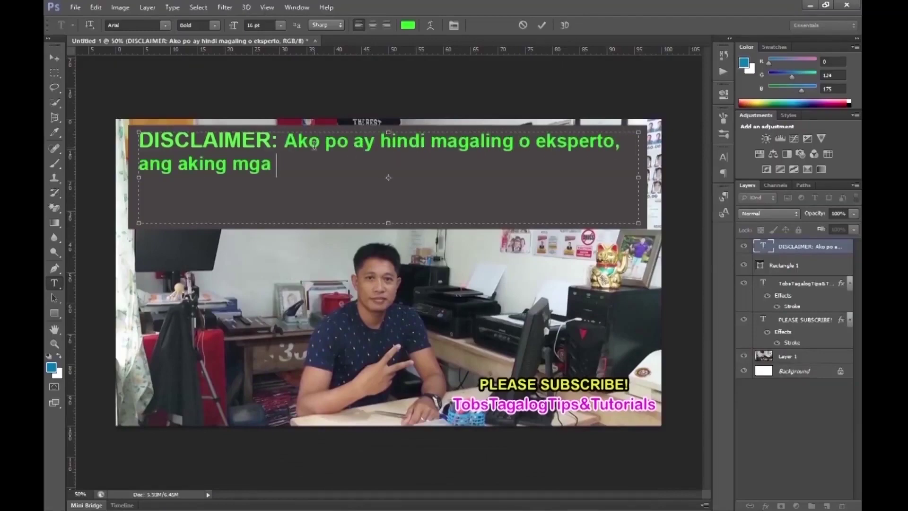
{"action": "key", "text": "BackSpace"}
{"action": "key", "text": "BackSpace"}
{"action": "type", "text": "videos ay batay "}
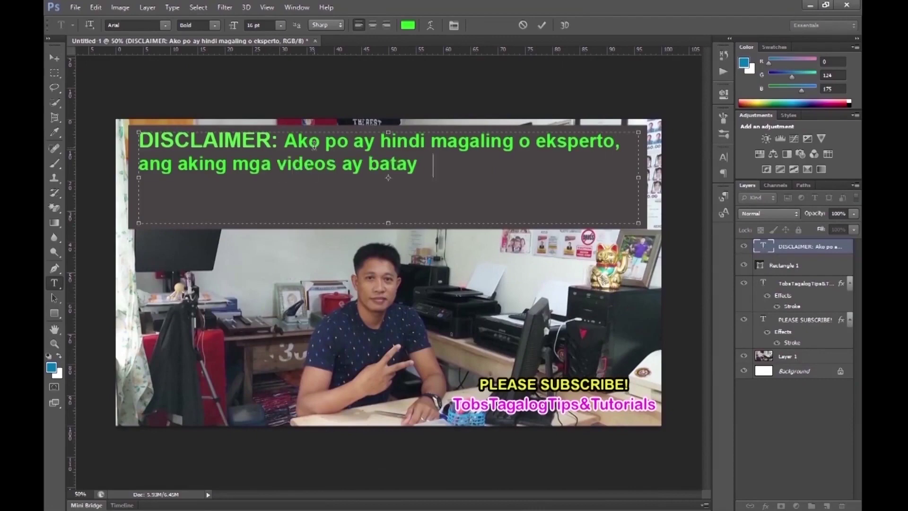
{"action": "type", "text": "sa aking personal at akt"}
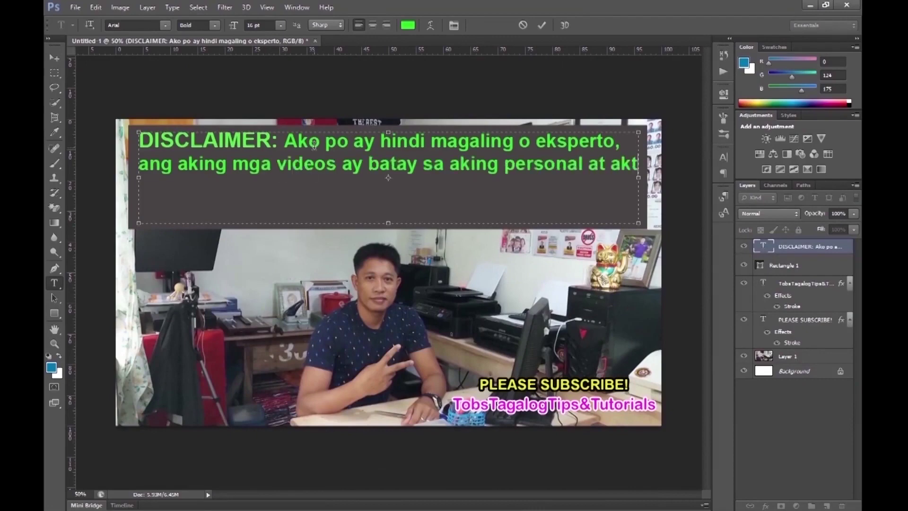
{"action": "type", "text": "uwal na karanasan"}
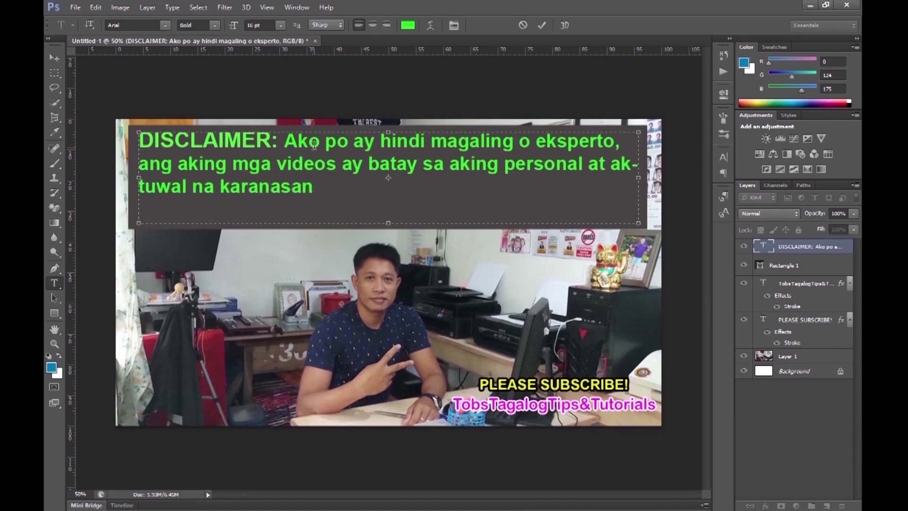
{"action": "type", "text": " habang ako ay"}
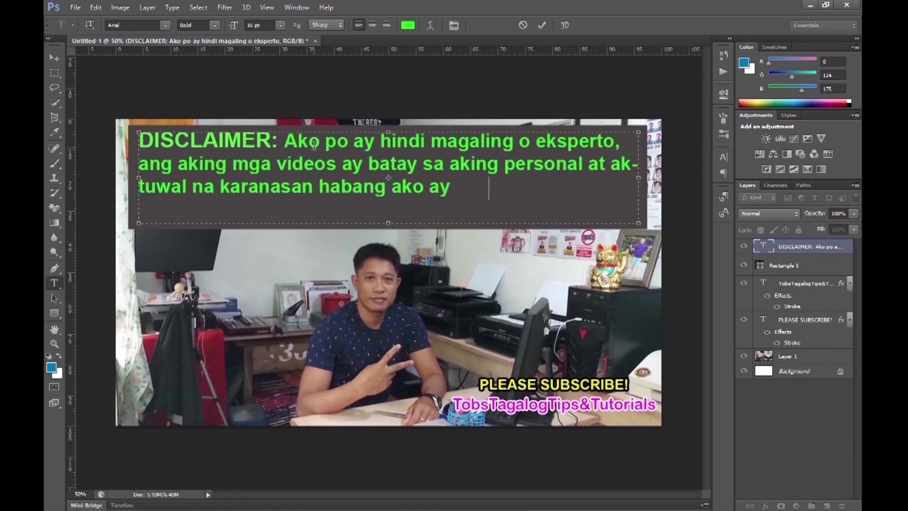
{"action": "type", "text": " nagtatrabaho sa aking shop..."}
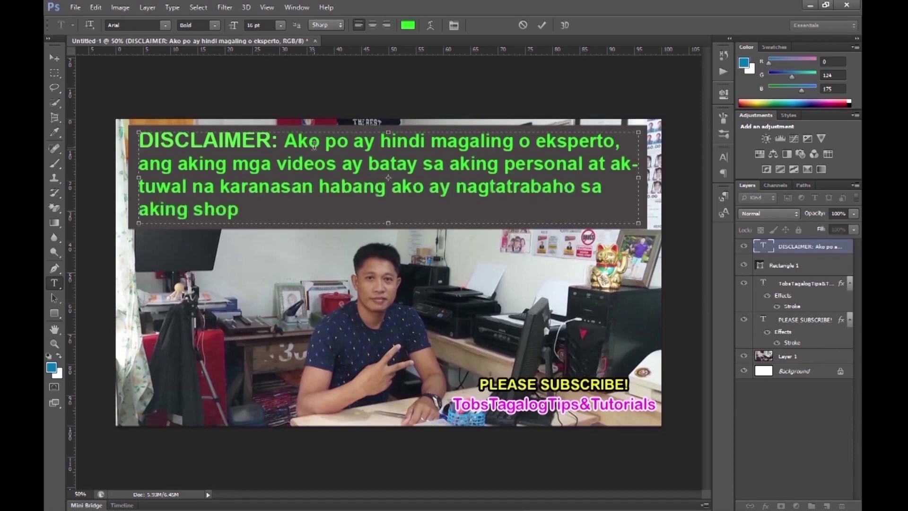
{"action": "type", "text": " Salama"}
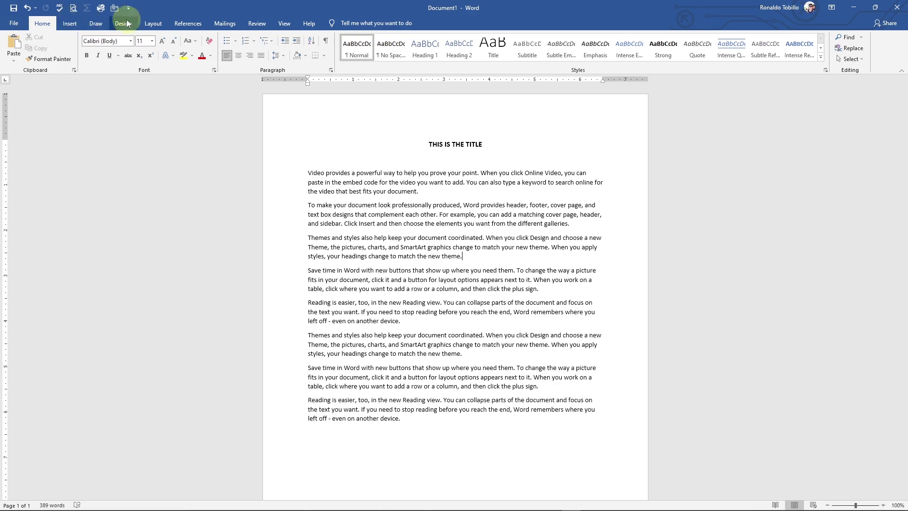
In Document1 with the 'THIS IS THE TITLE' heading, switch to the Insert ribbon.
{"action": "left_click", "coordinate": [71, 26]}
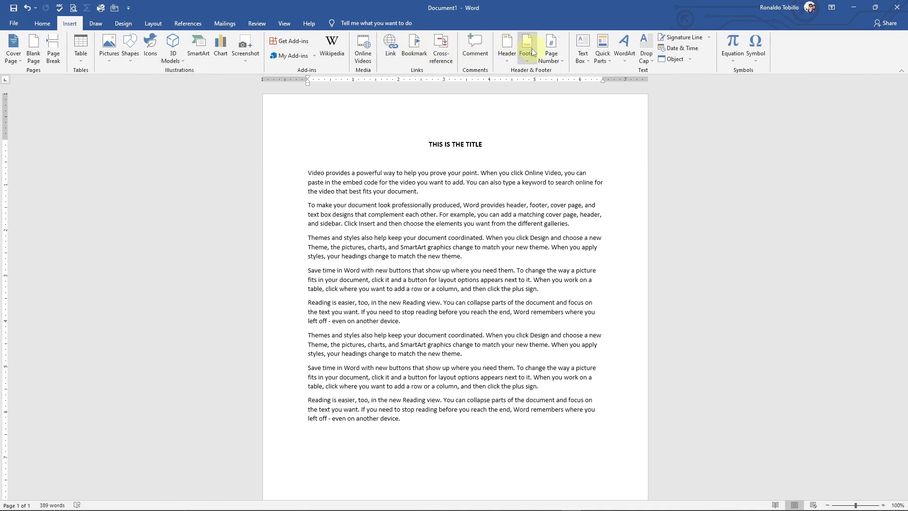
Insert the built-in Austin Sidebar text box from the Text Box gallery.
{"action": "left_click", "coordinate": [586, 60]}
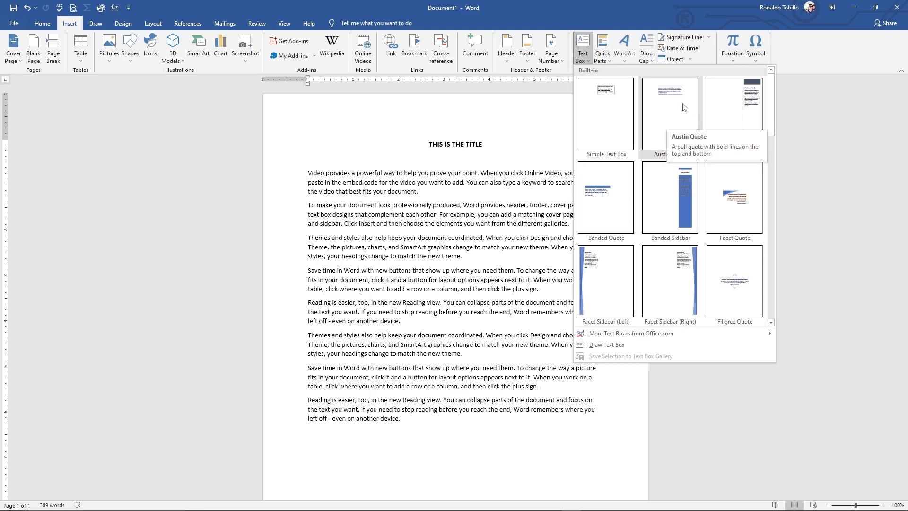
{"action": "left_click_drag", "start_coordinate": [773, 116], "coordinate": [772, 318]}
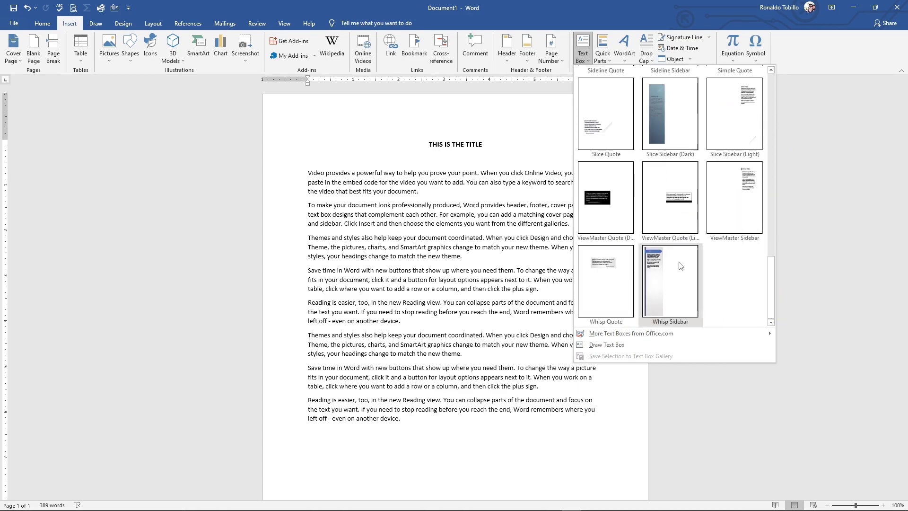
{"action": "left_click_drag", "start_coordinate": [773, 282], "coordinate": [769, 103]}
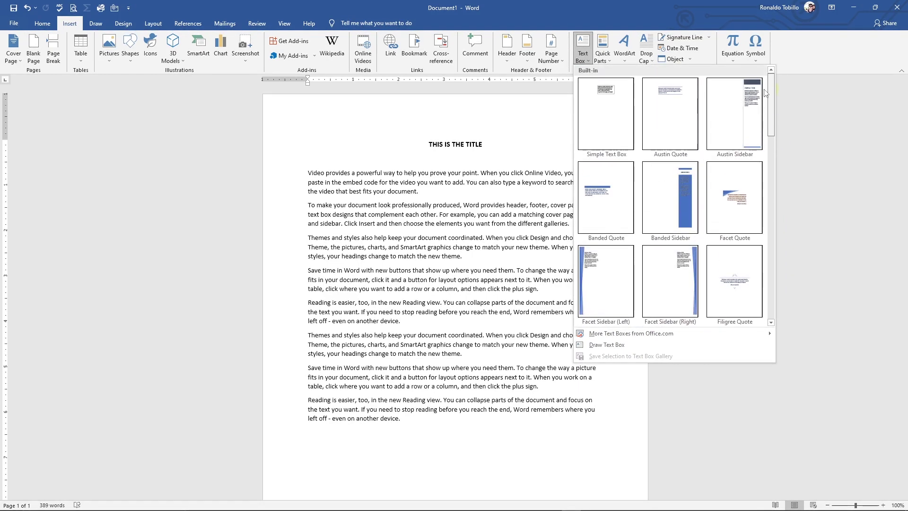
{"action": "left_click", "coordinate": [739, 100]}
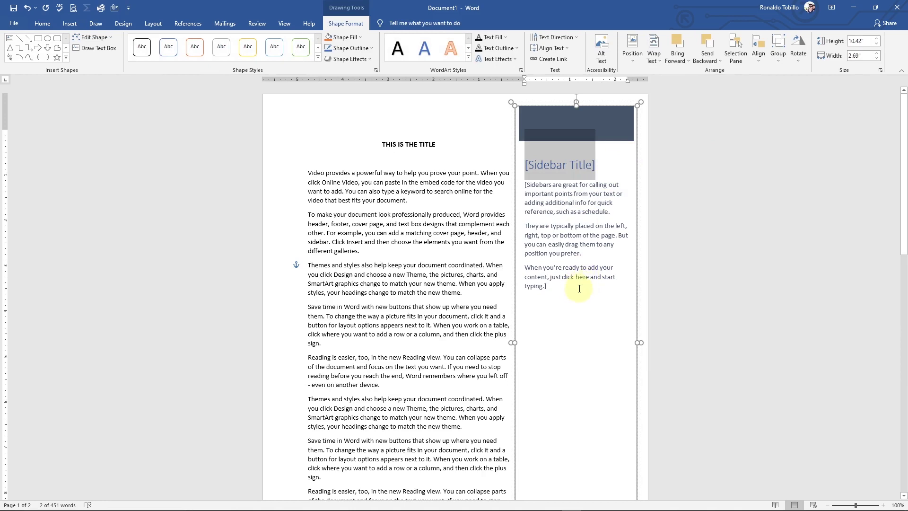
Select the sidebar's placeholder text and undo the sidebar insertion with Ctrl+Z.
{"action": "left_click", "coordinate": [570, 251]}
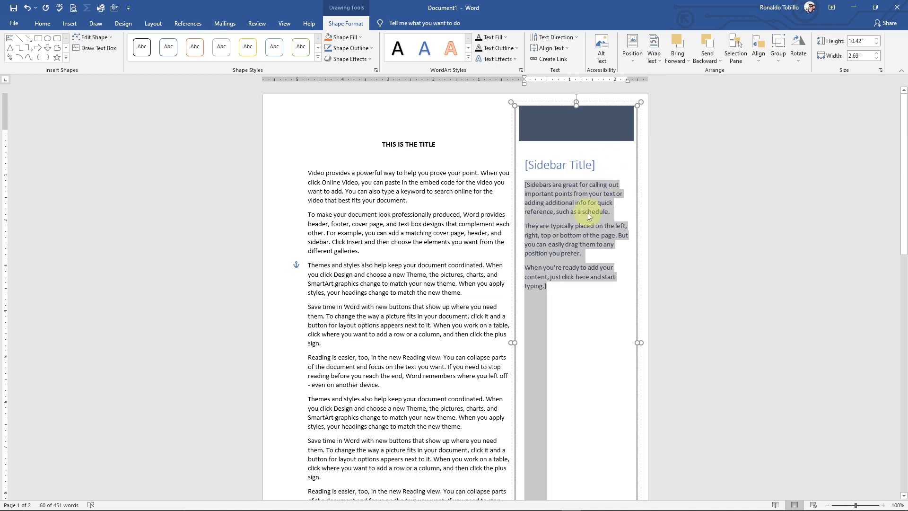
{"action": "key", "text": "ctrl+z"}
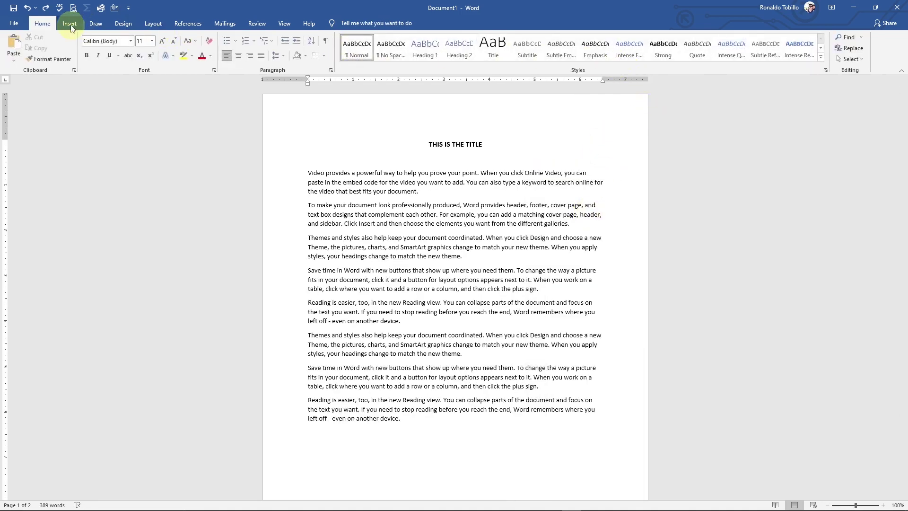
Choose Draw Text Box from the Insert ribbon's Text Box gallery.
{"action": "left_click", "coordinate": [71, 24]}
{"action": "left_click", "coordinate": [584, 47]}
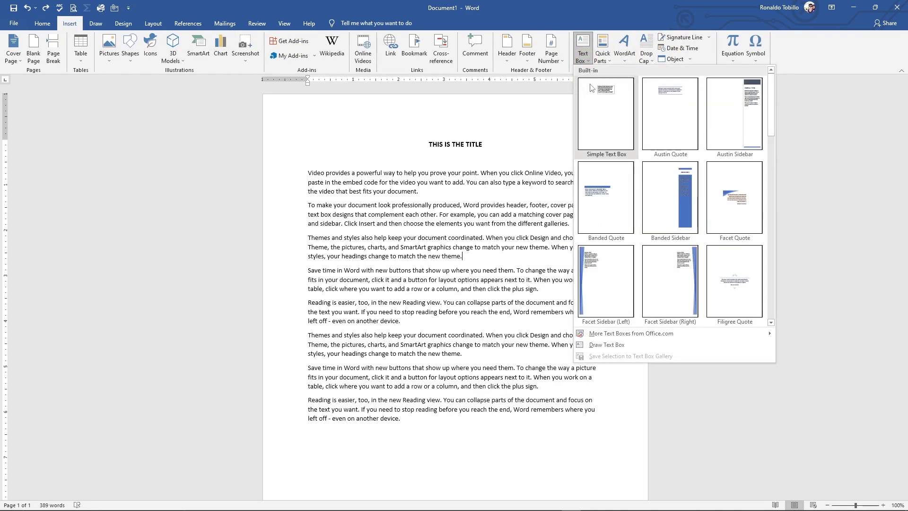
{"action": "left_click_drag", "start_coordinate": [771, 128], "coordinate": [769, 319]}
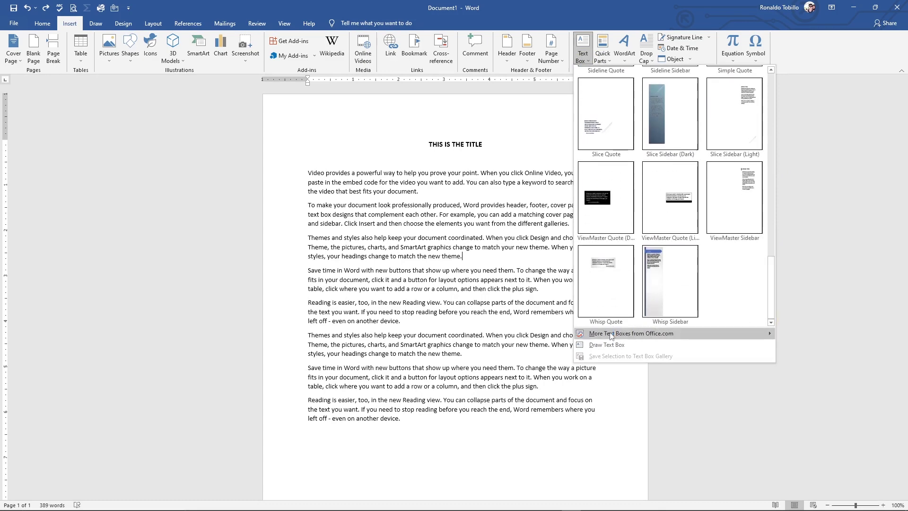
{"action": "mouse_move", "coordinate": [642, 337]}
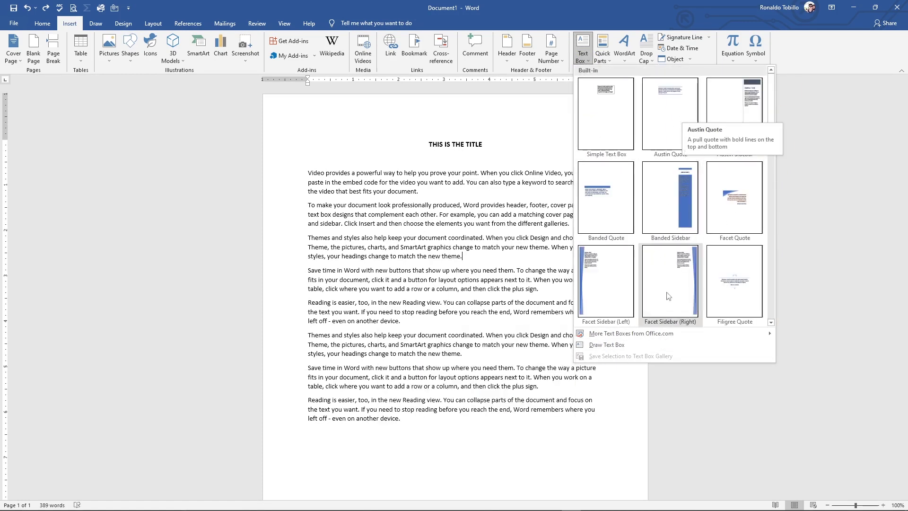
{"action": "left_click", "coordinate": [623, 348]}
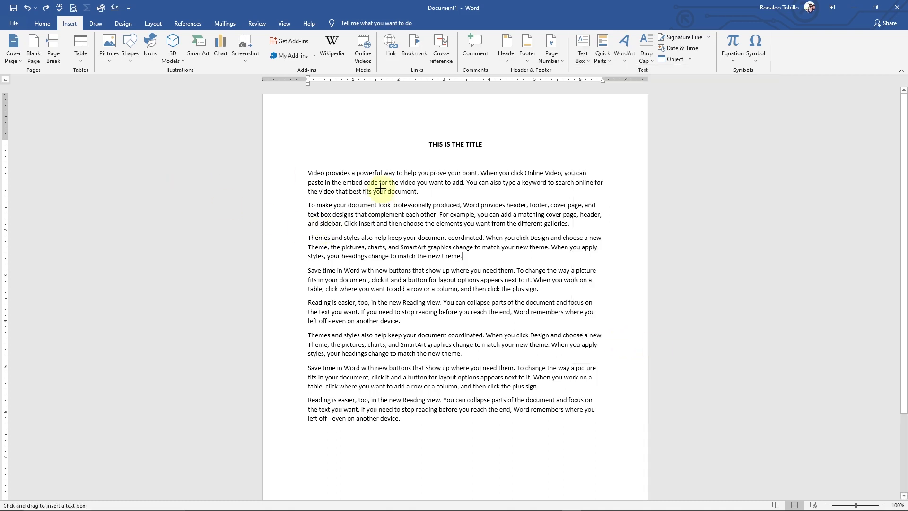
Draw a 2.76" by 2.7" text box over the opening paragraphs.
{"action": "left_click_drag", "start_coordinate": [382, 183], "coordinate": [506, 307]}
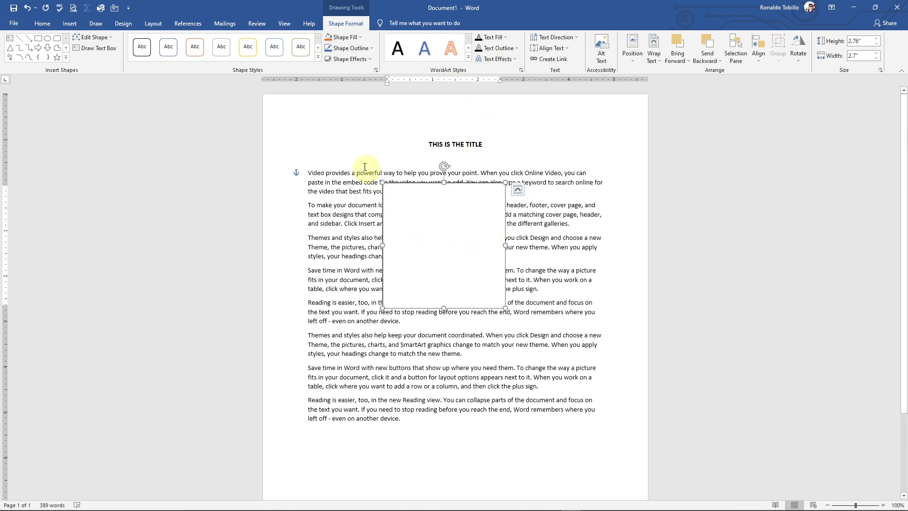
Nudge the text box slightly right and down, then bring up its Layout Options wrapping choices.
{"action": "left_click", "coordinate": [291, 136]}
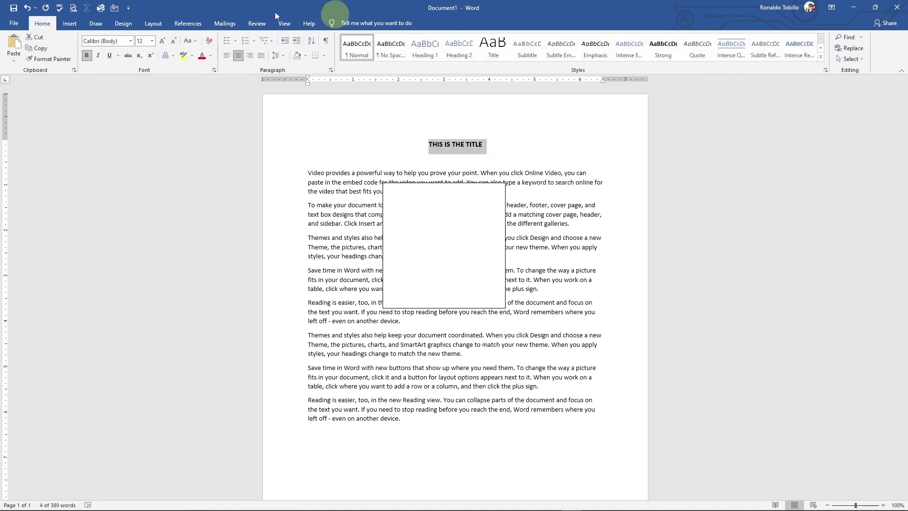
{"action": "left_click", "coordinate": [459, 245]}
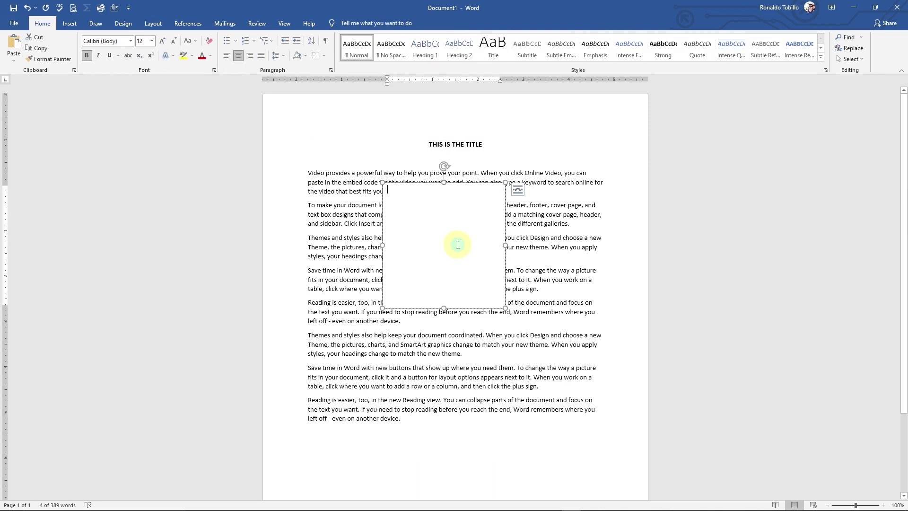
{"action": "left_click", "coordinate": [518, 191]}
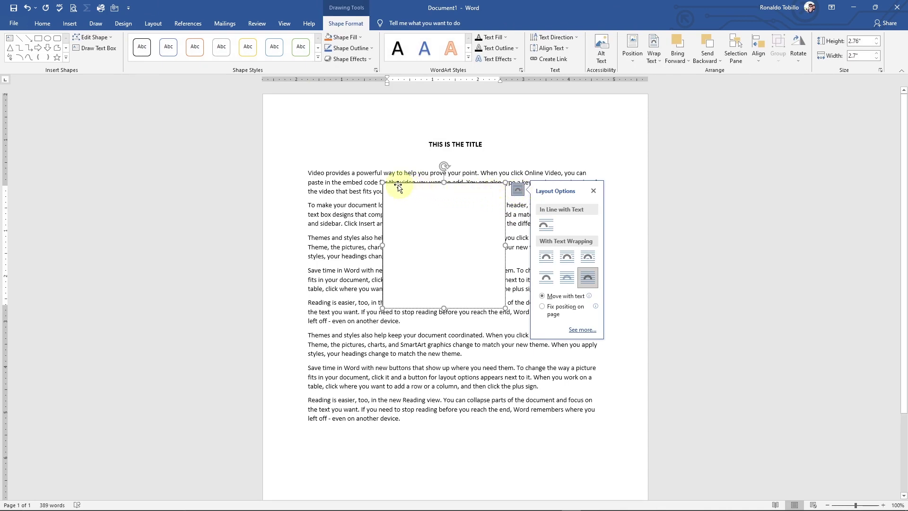
{"action": "mouse_move", "coordinate": [421, 185]}
{"action": "left_mouse_down"}
{"action": "mouse_move", "coordinate": [381, 176]}
{"action": "mouse_move", "coordinate": [421, 251]}
{"action": "mouse_move", "coordinate": [503, 170]}
{"action": "mouse_move", "coordinate": [482, 264]}
{"action": "mouse_move", "coordinate": [392, 229]}
{"action": "mouse_move", "coordinate": [475, 198]}
{"action": "mouse_move", "coordinate": [440, 284]}
{"action": "mouse_move", "coordinate": [442, 197]}
{"action": "mouse_move", "coordinate": [432, 201]}
{"action": "mouse_move", "coordinate": [431, 180]}
{"action": "left_mouse_up"}
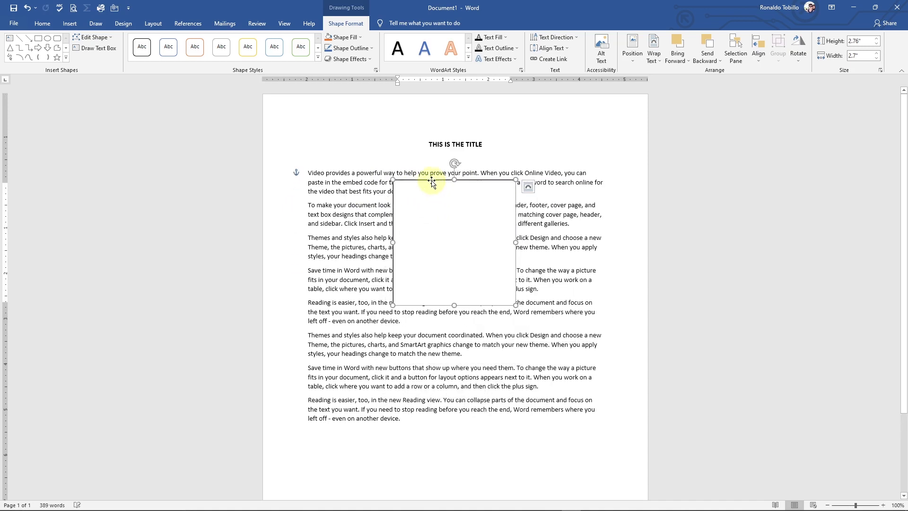
{"action": "left_click", "coordinate": [529, 188]}
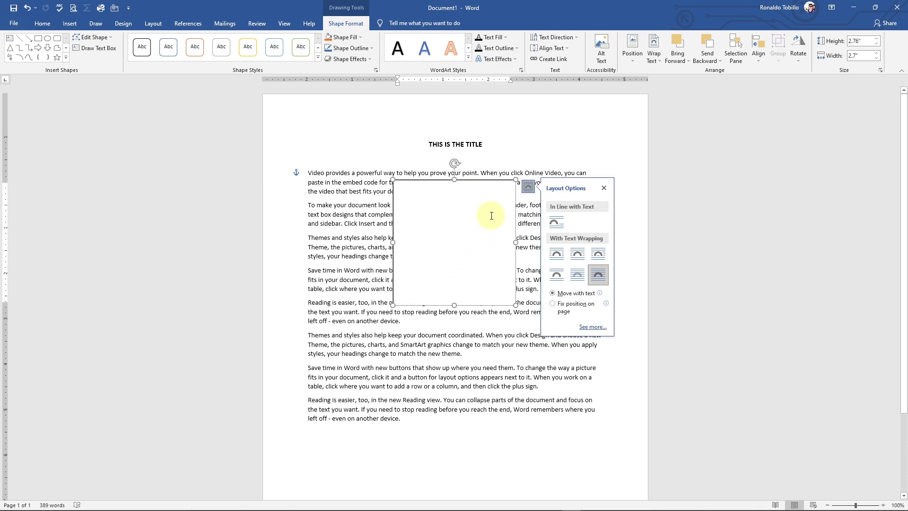
Try Square, Tight, Through, Top and Bottom and Behind wrapping, finally settling on In Front of Text.
{"action": "left_click", "coordinate": [558, 255]}
{"action": "left_click_drag", "start_coordinate": [473, 182], "coordinate": [430, 200]}
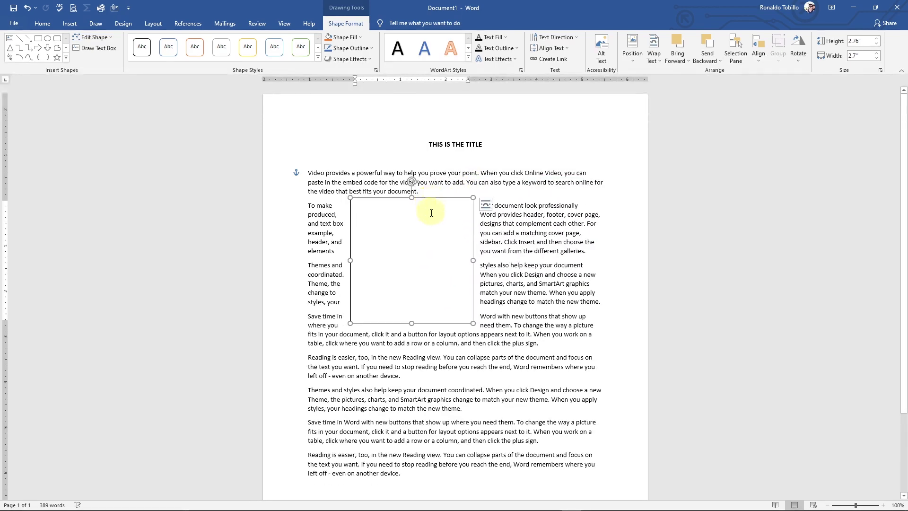
{"action": "left_click", "coordinate": [487, 206]}
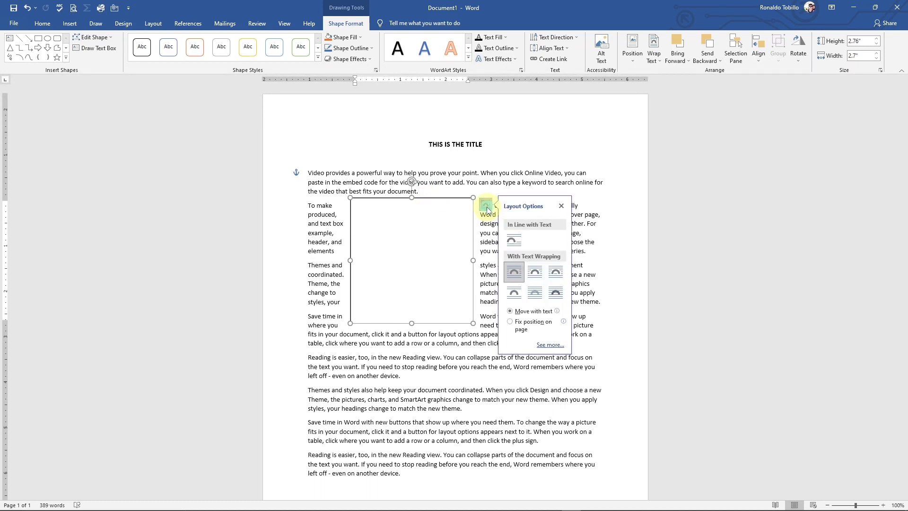
{"action": "left_click", "coordinate": [535, 271]}
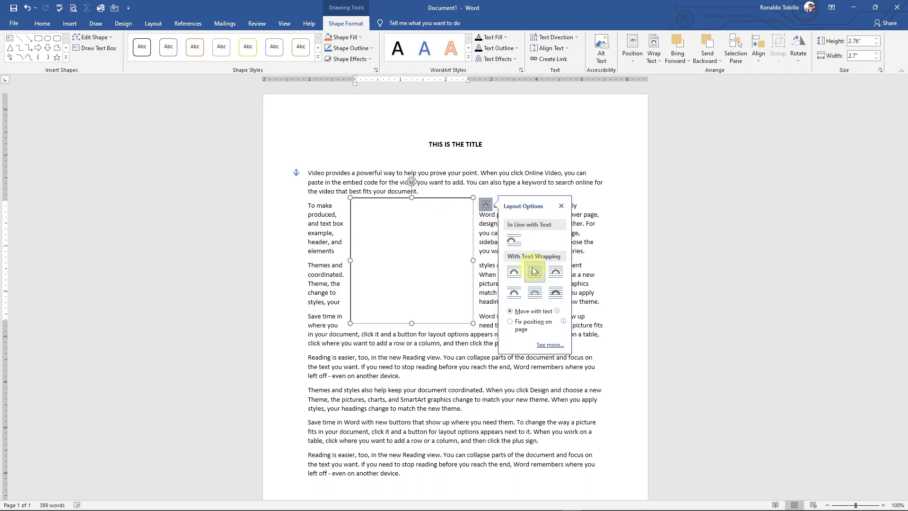
{"action": "left_click", "coordinate": [562, 274]}
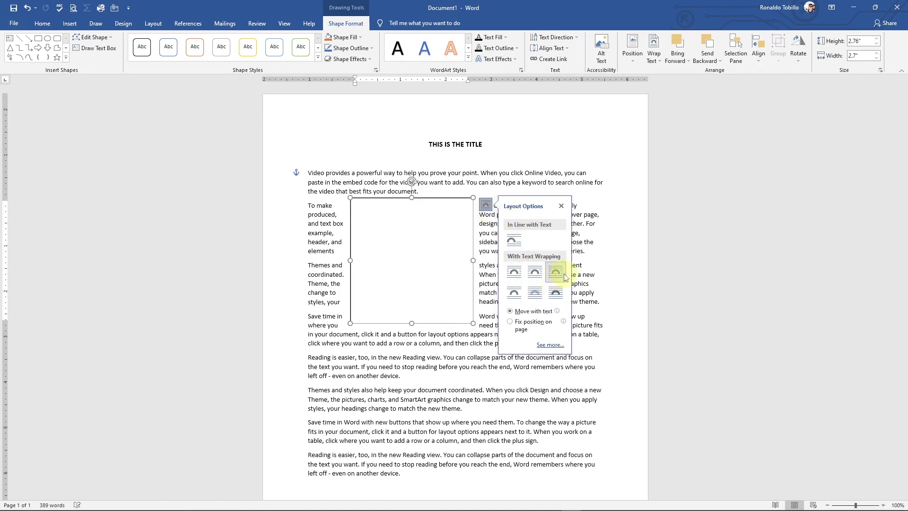
{"action": "left_click", "coordinate": [514, 293]}
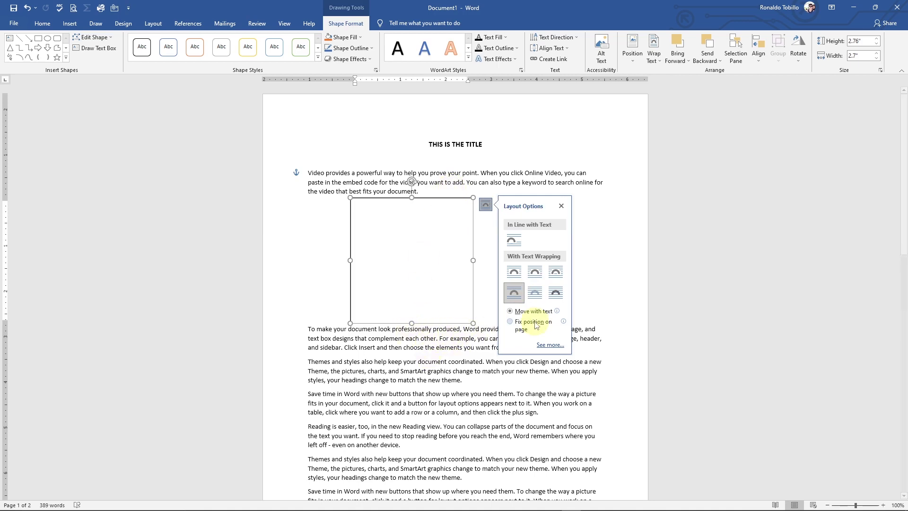
{"action": "left_click", "coordinate": [536, 296]}
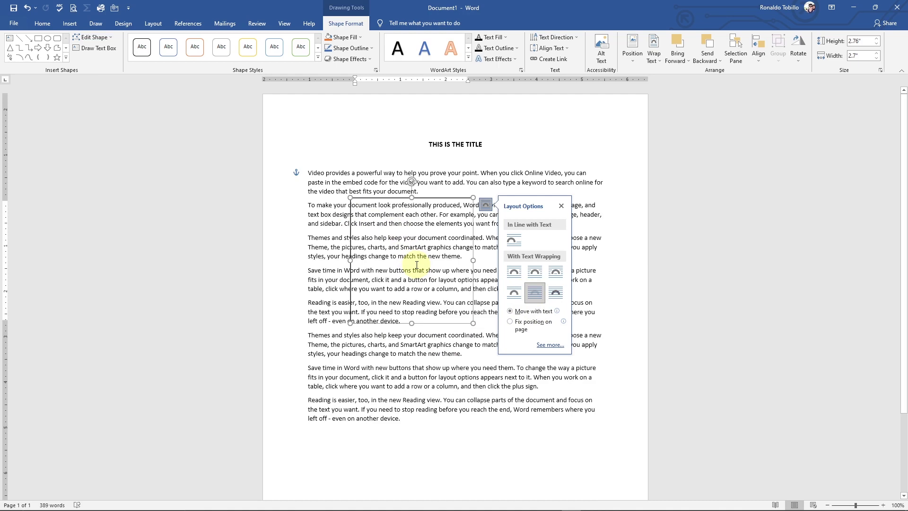
{"action": "left_click", "coordinate": [558, 296]}
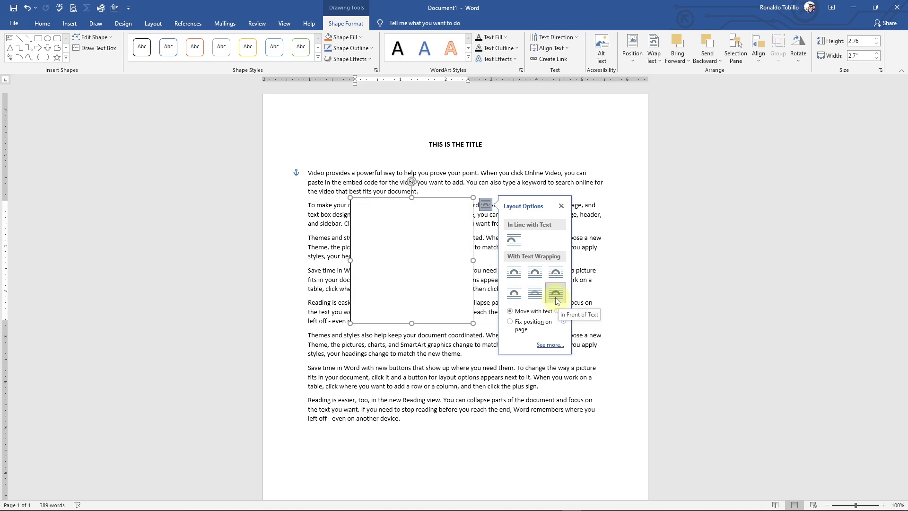
{"action": "left_click", "coordinate": [561, 206]}
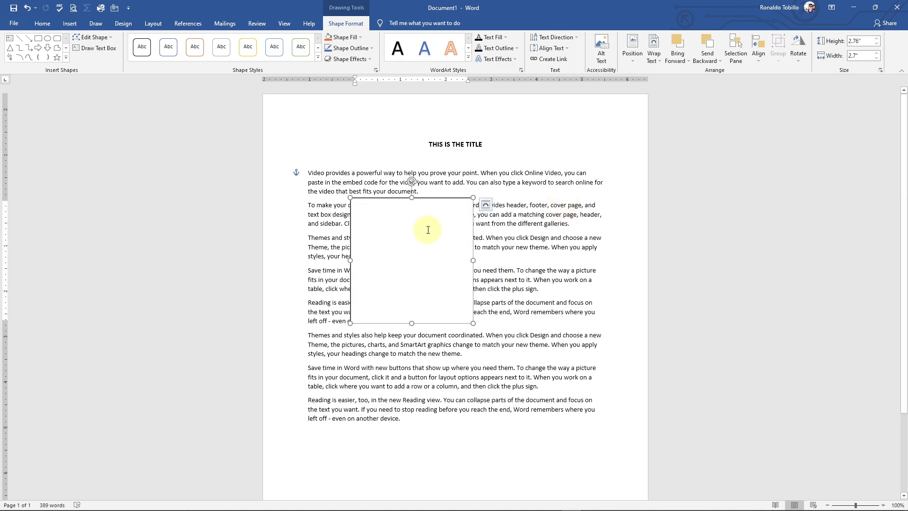
Move the text box up and right over the first paragraphs, then select and deselect paragraphs.
{"action": "left_click_drag", "start_coordinate": [431, 196], "coordinate": [478, 174]}
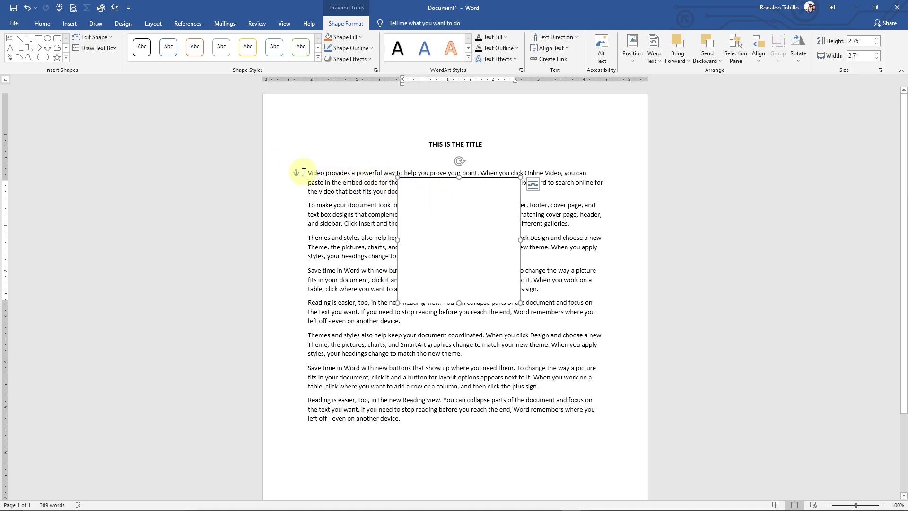
{"action": "left_click_drag", "start_coordinate": [305, 172], "coordinate": [605, 195]}
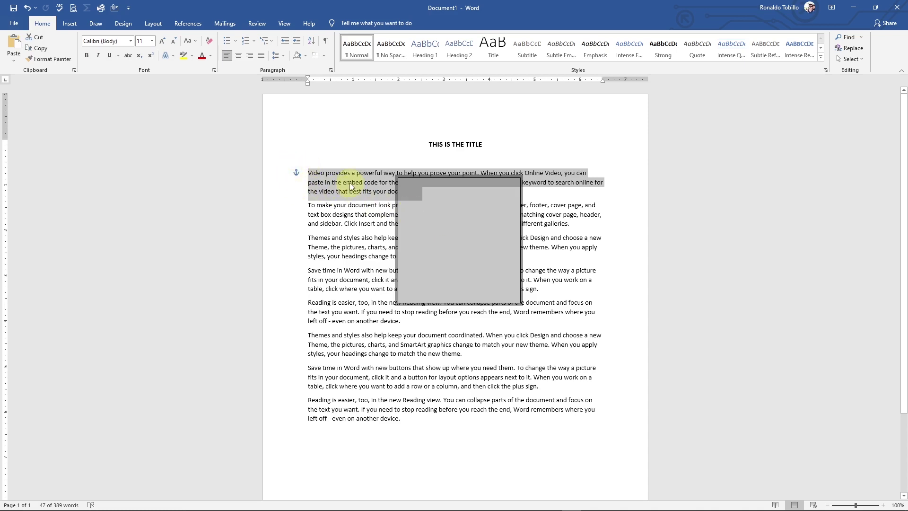
{"action": "left_click_drag", "start_coordinate": [307, 203], "coordinate": [580, 223]}
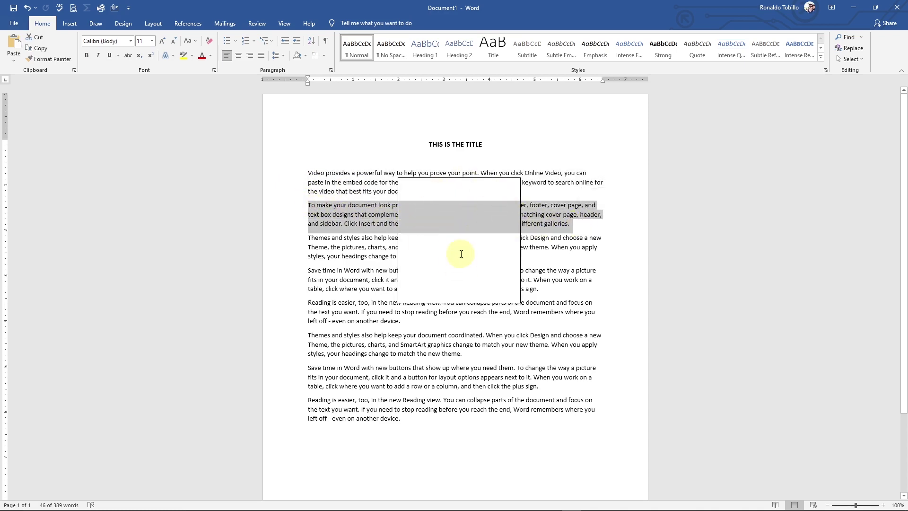
{"action": "left_click", "coordinate": [367, 184]}
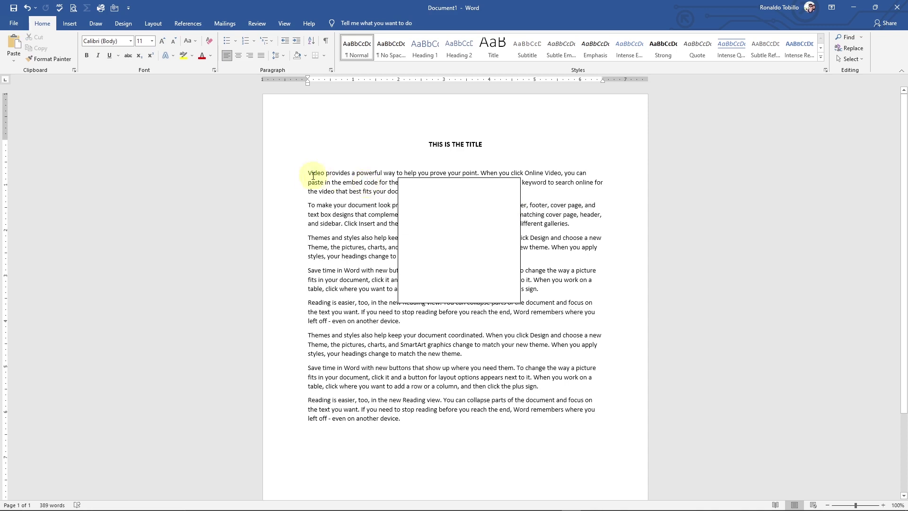
{"action": "left_click_drag", "start_coordinate": [308, 173], "coordinate": [469, 214]}
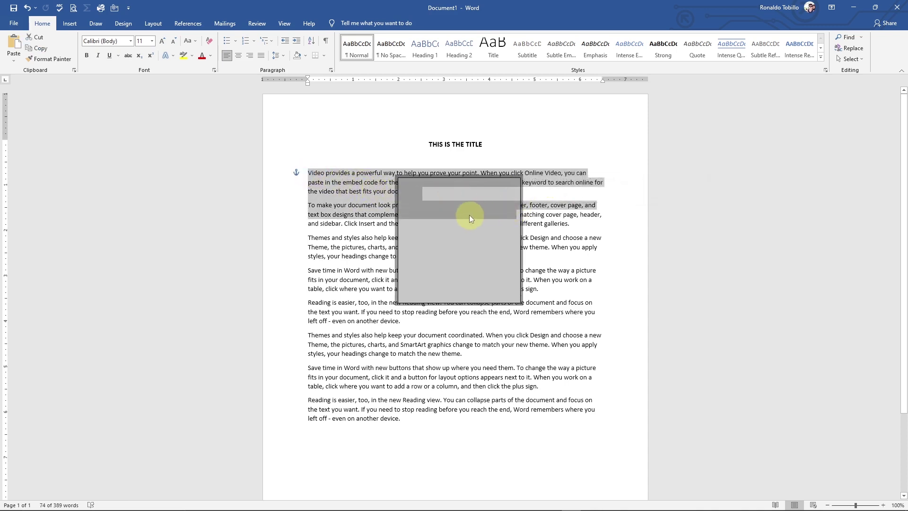
{"action": "left_click", "coordinate": [521, 140]}
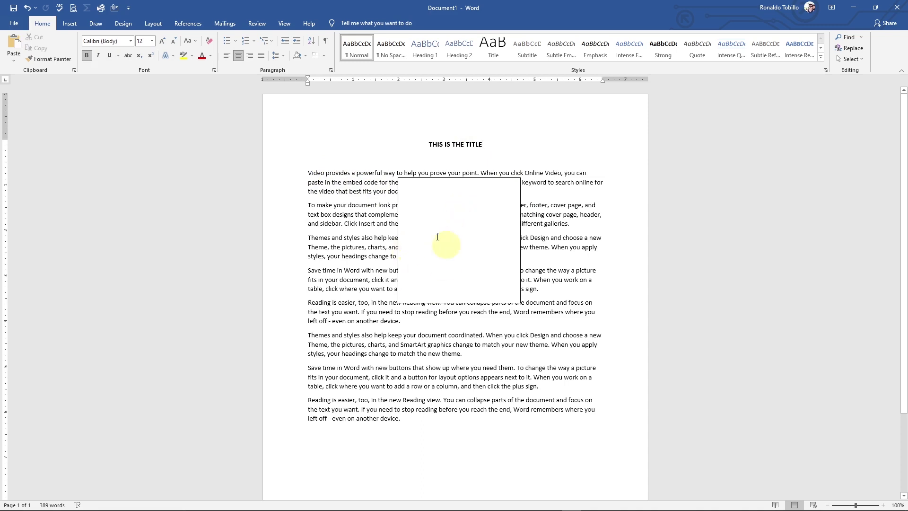
Reselect the text box, check its wrapping choices, close them, and select it again.
{"action": "left_click", "coordinate": [420, 222]}
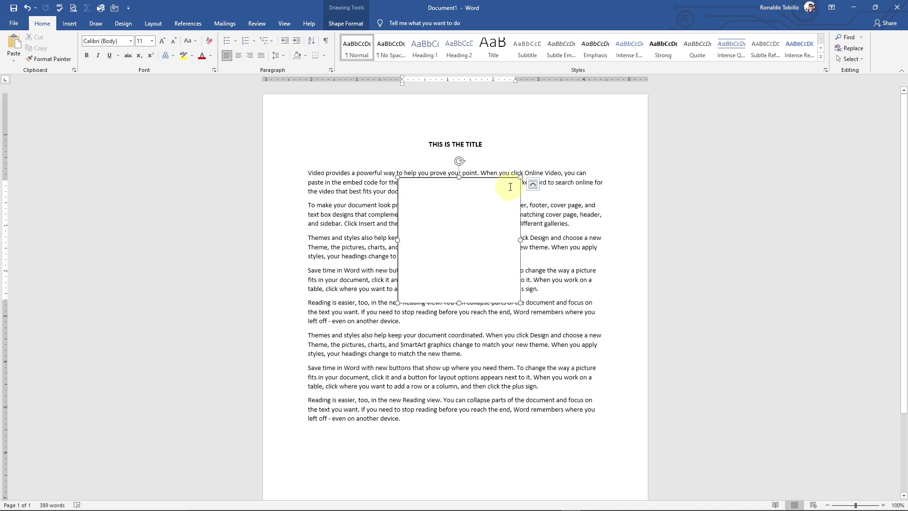
{"action": "left_click", "coordinate": [532, 184]}
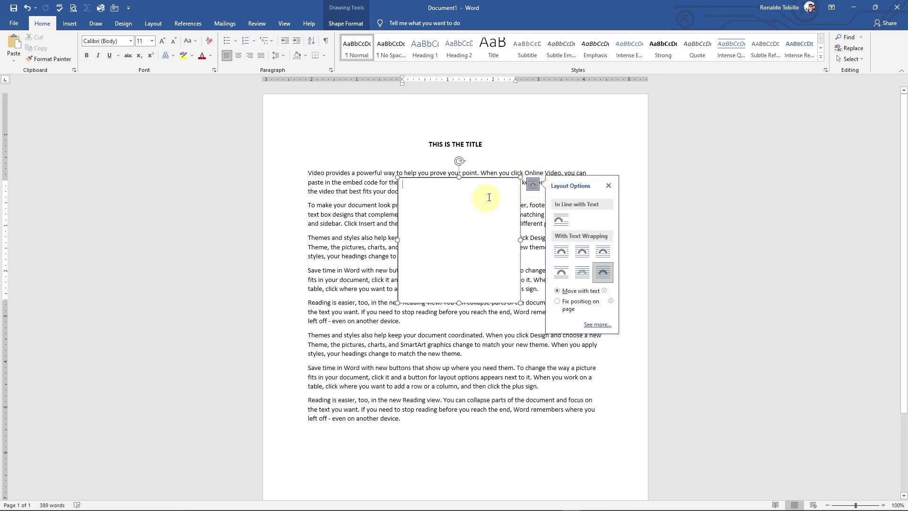
{"action": "left_click", "coordinate": [532, 135]}
{"action": "left_click", "coordinate": [476, 236]}
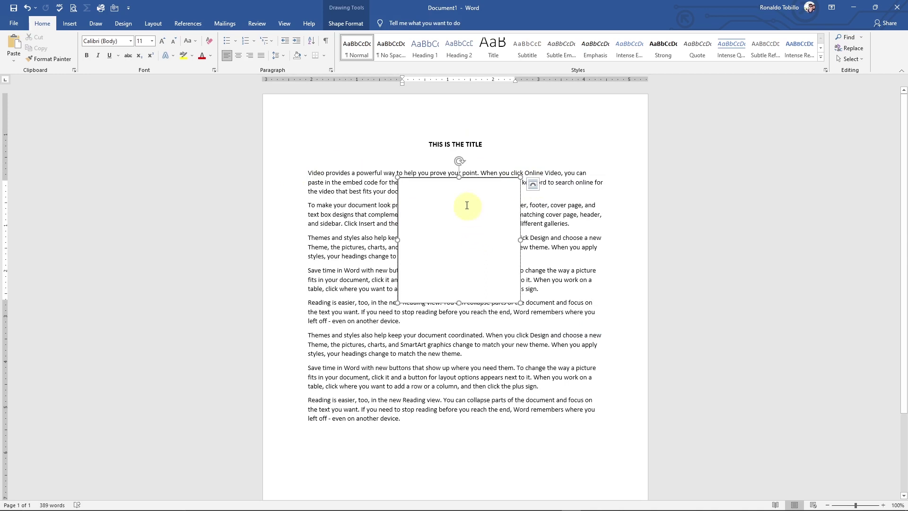
Bring up the Shape Format options for the empty text box and move it slightly left.
{"action": "left_click", "coordinate": [70, 24]}
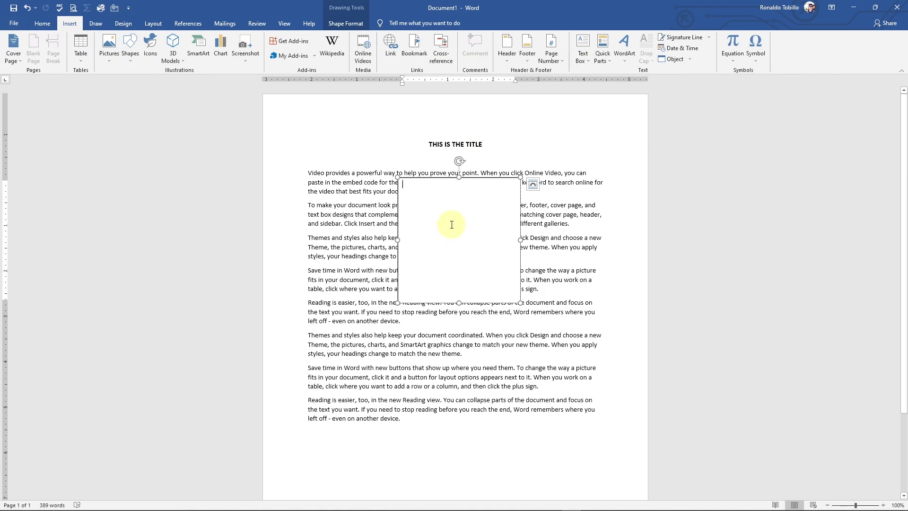
{"action": "left_click", "coordinate": [344, 25]}
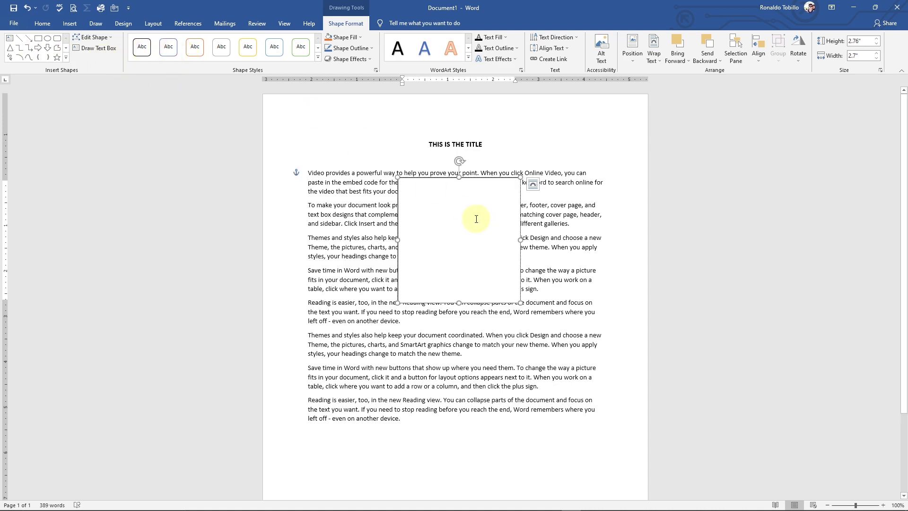
{"action": "left_click_drag", "start_coordinate": [440, 181], "coordinate": [413, 181]}
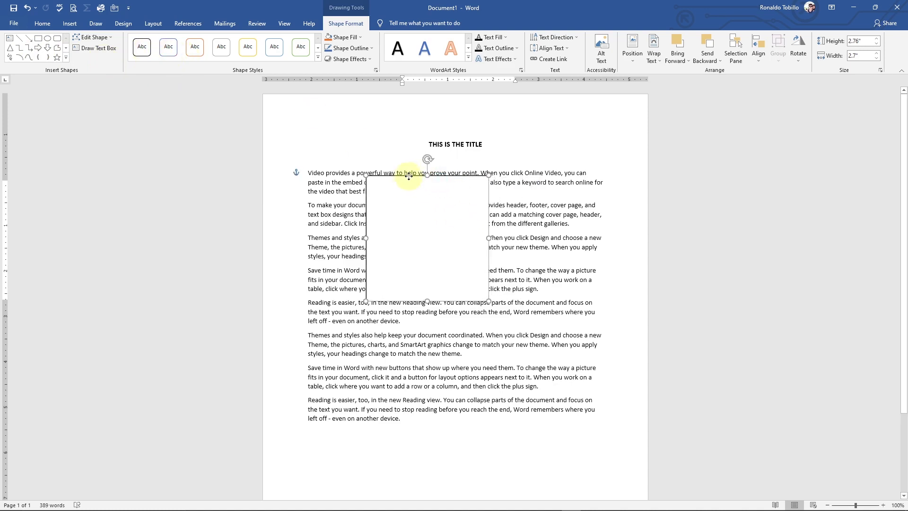
Try black, orange and blue shape styles on the text box, settling on the solid green fill style.
{"action": "left_click", "coordinate": [140, 53]}
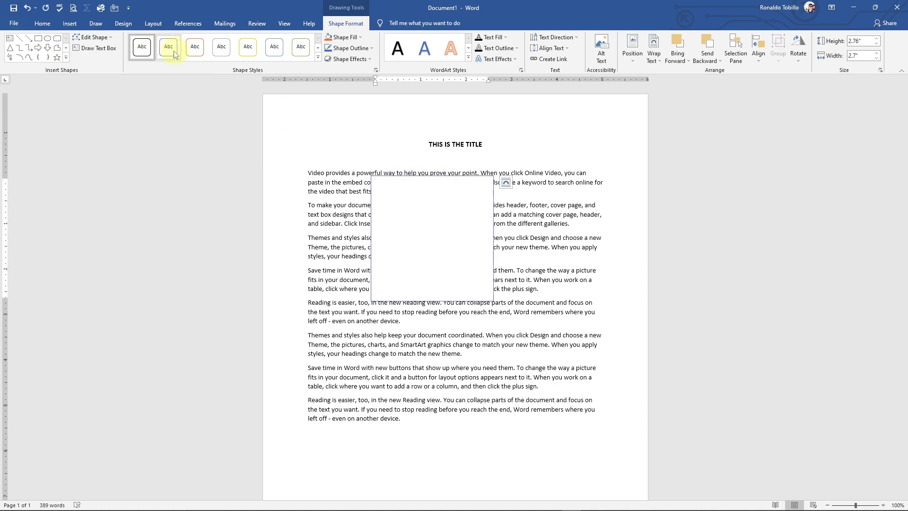
{"action": "left_click", "coordinate": [195, 47]}
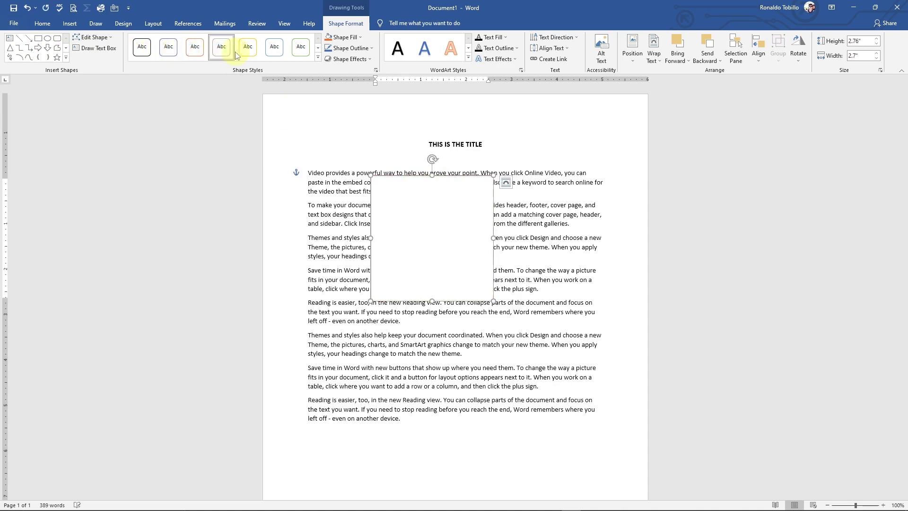
{"action": "left_click", "coordinate": [275, 49]}
{"action": "left_click", "coordinate": [300, 52]}
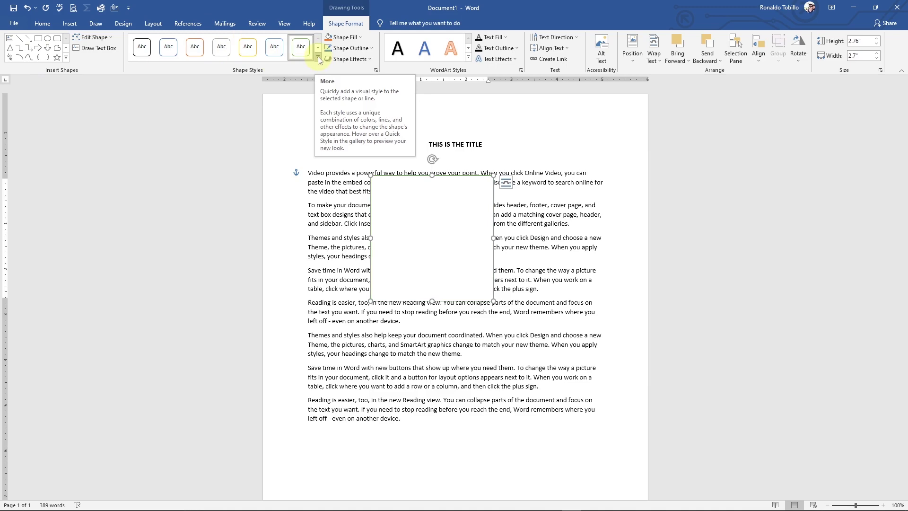
{"action": "left_click", "coordinate": [318, 56]}
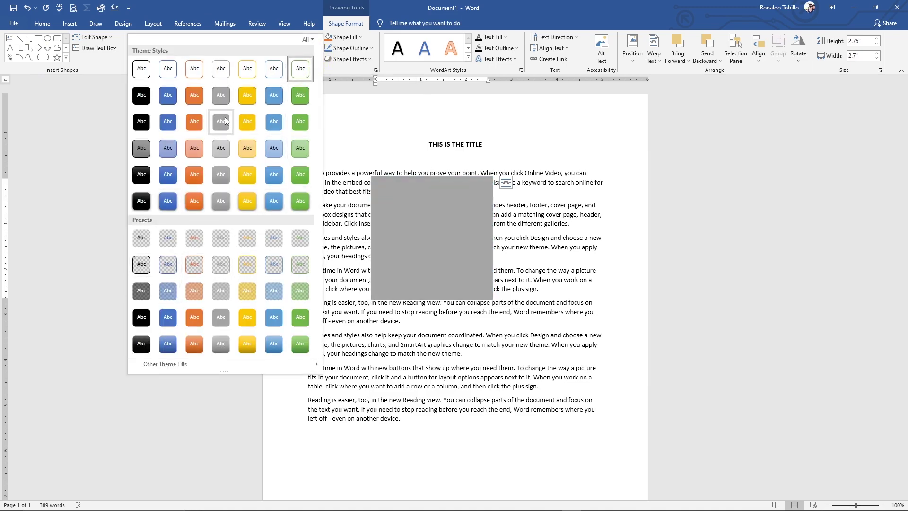
{"action": "left_click", "coordinate": [169, 122]}
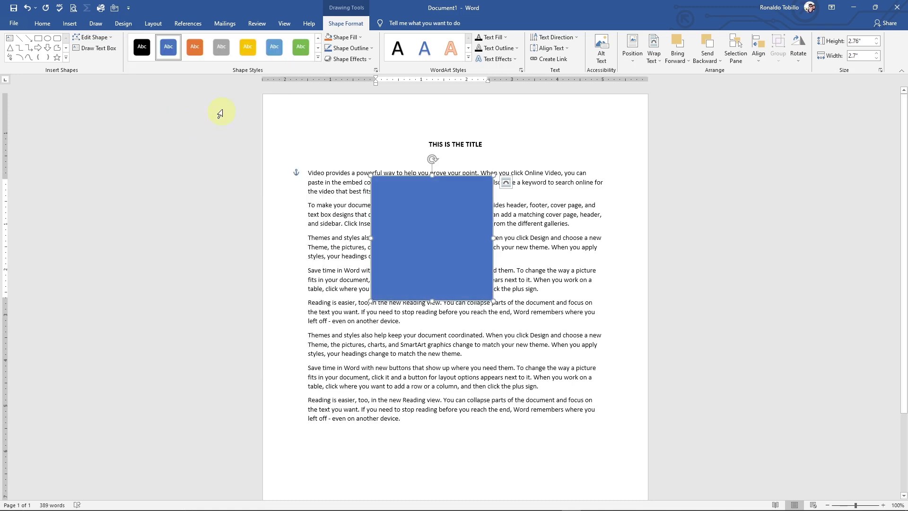
{"action": "left_click", "coordinate": [195, 51]}
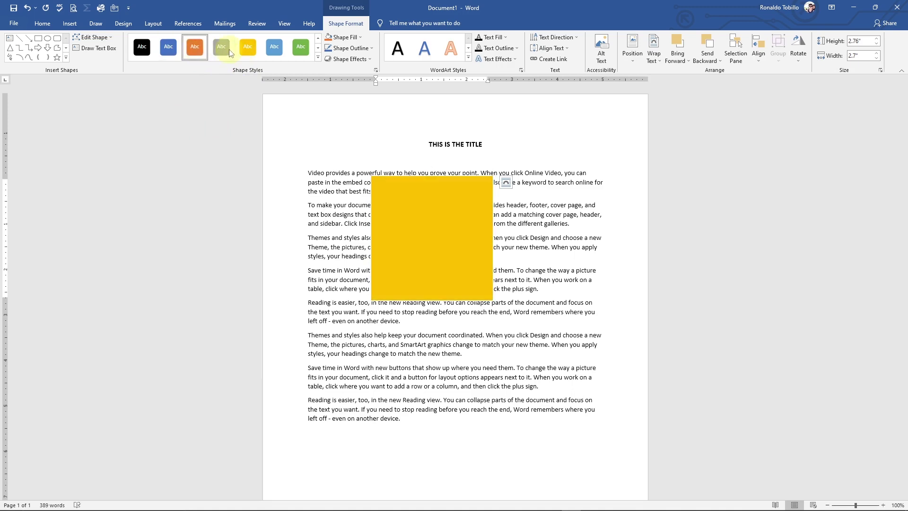
{"action": "left_click", "coordinate": [278, 50]}
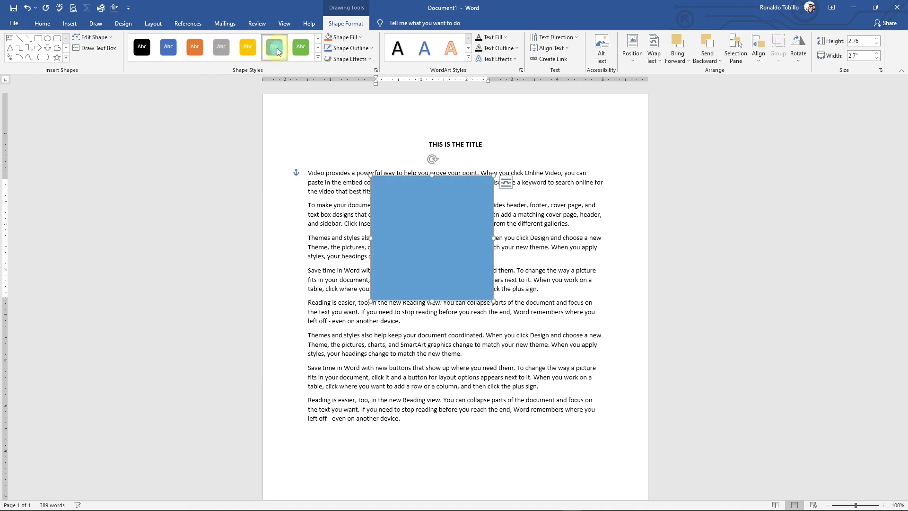
{"action": "left_click", "coordinate": [305, 51]}
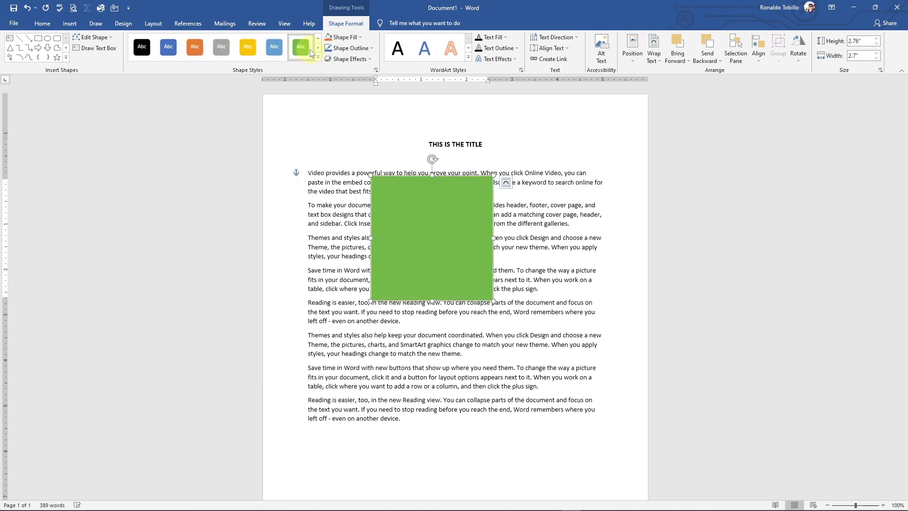
{"action": "left_click", "coordinate": [361, 37]}
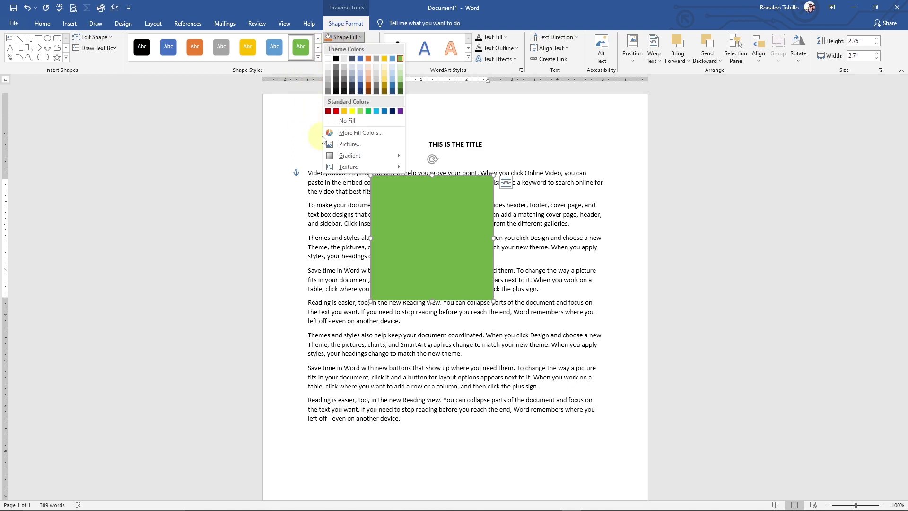
{"action": "left_click", "coordinate": [419, 198]}
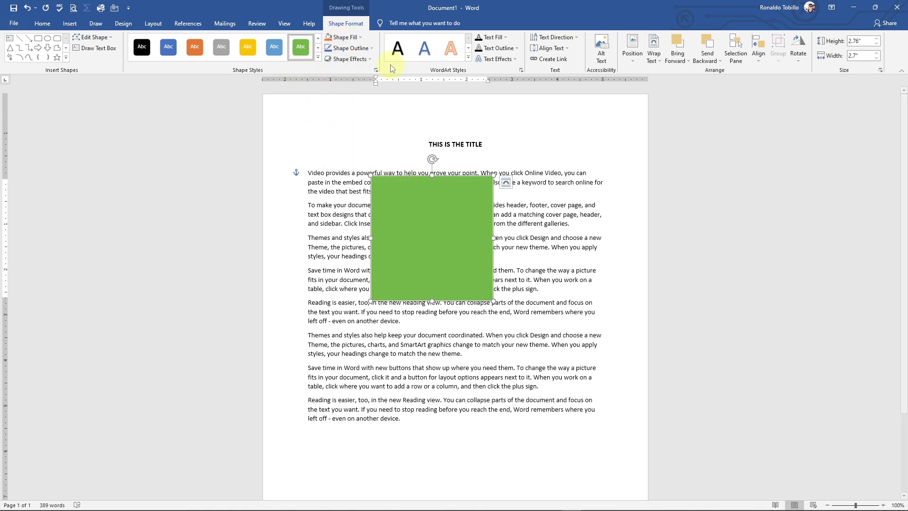
{"action": "left_click", "coordinate": [362, 37]}
{"action": "left_click", "coordinate": [361, 38]}
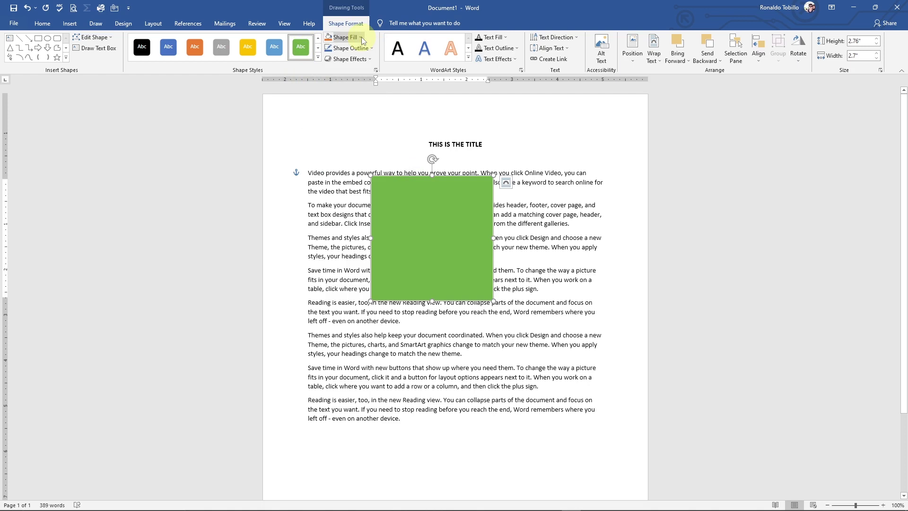
{"action": "left_click", "coordinate": [361, 37]}
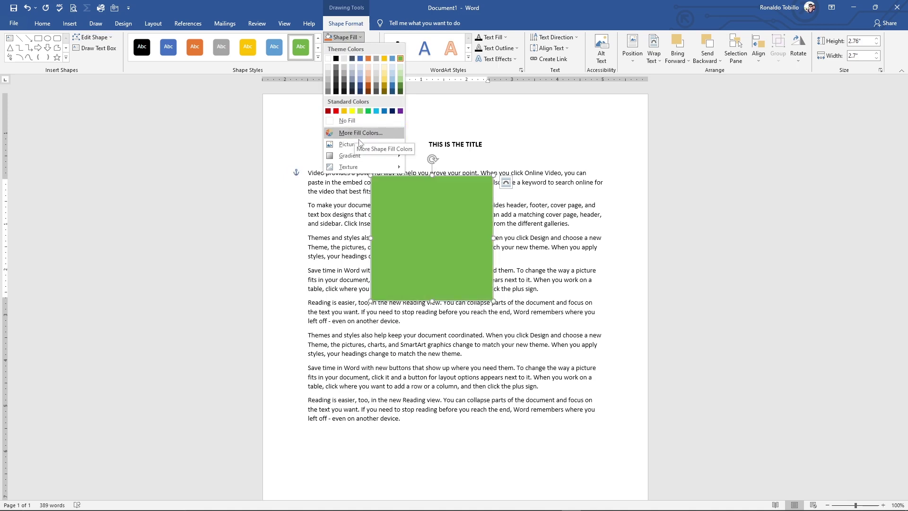
{"action": "mouse_move", "coordinate": [351, 157]}
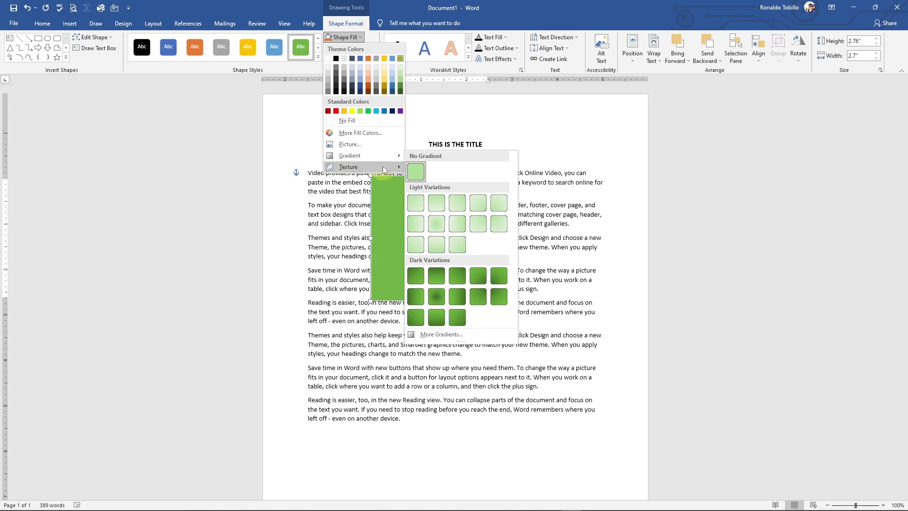
{"action": "mouse_move", "coordinate": [393, 166]}
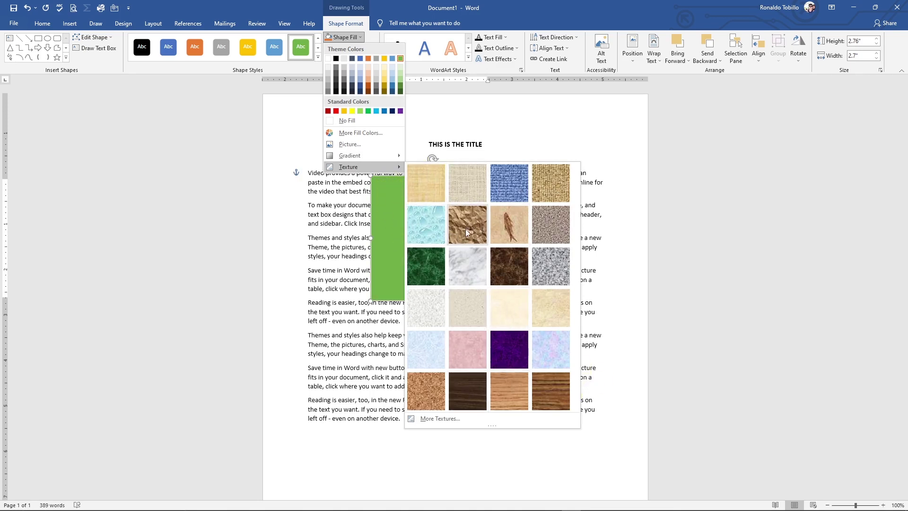
{"action": "left_click", "coordinate": [524, 107]}
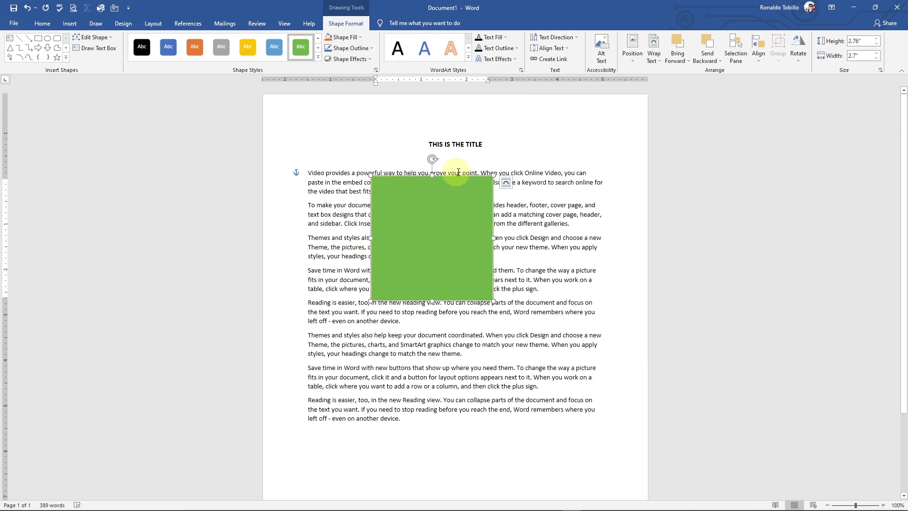
{"action": "left_click", "coordinate": [372, 48]}
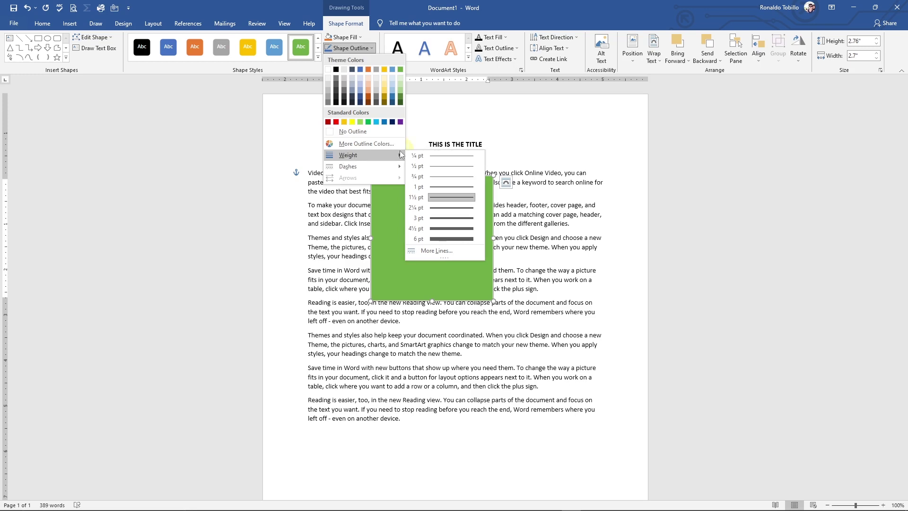
{"action": "left_click", "coordinate": [445, 240]}
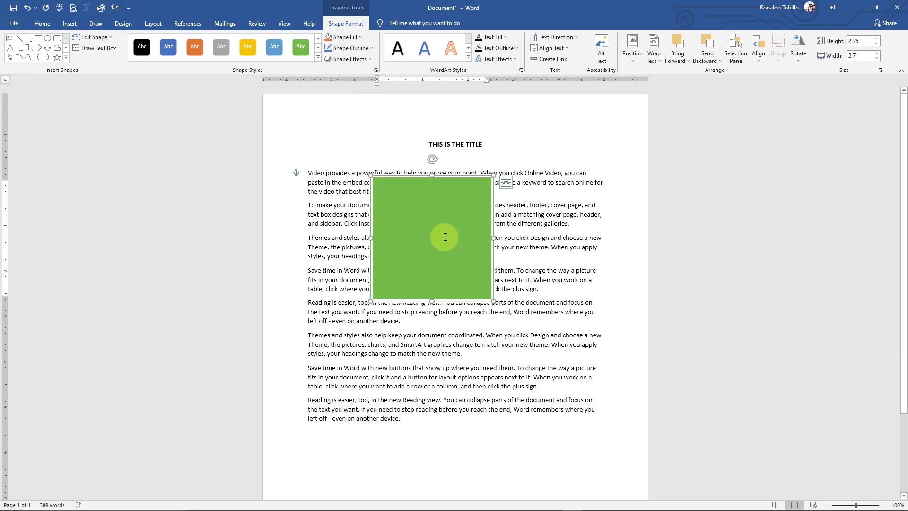
{"action": "left_click", "coordinate": [371, 47]}
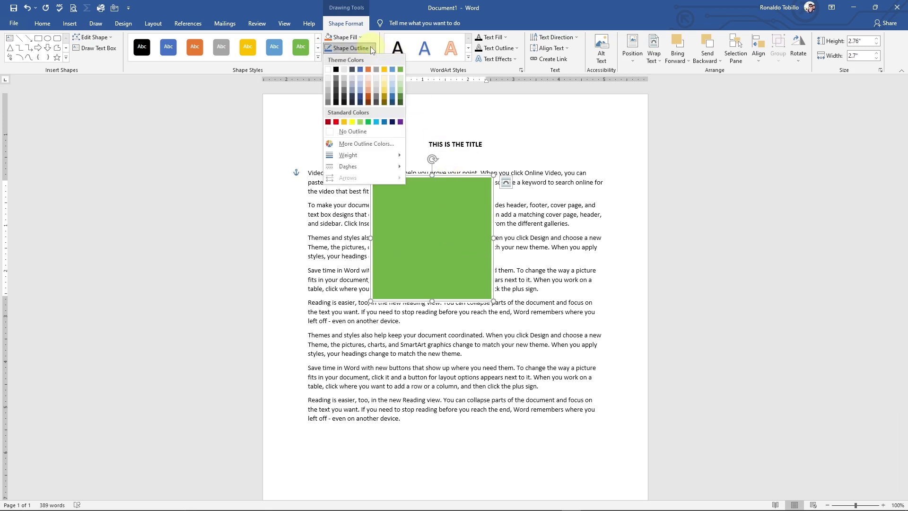
{"action": "left_click", "coordinate": [337, 70]}
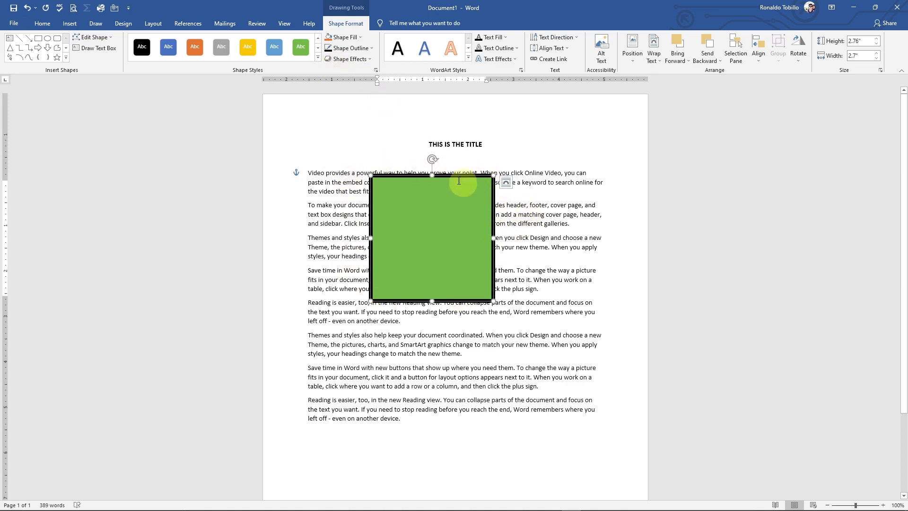
{"action": "left_click", "coordinate": [371, 48]}
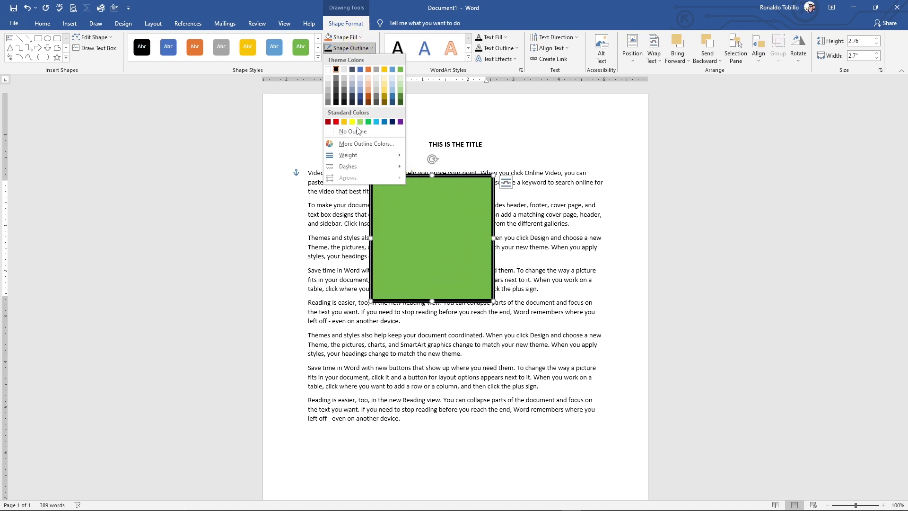
{"action": "left_click", "coordinate": [331, 131]}
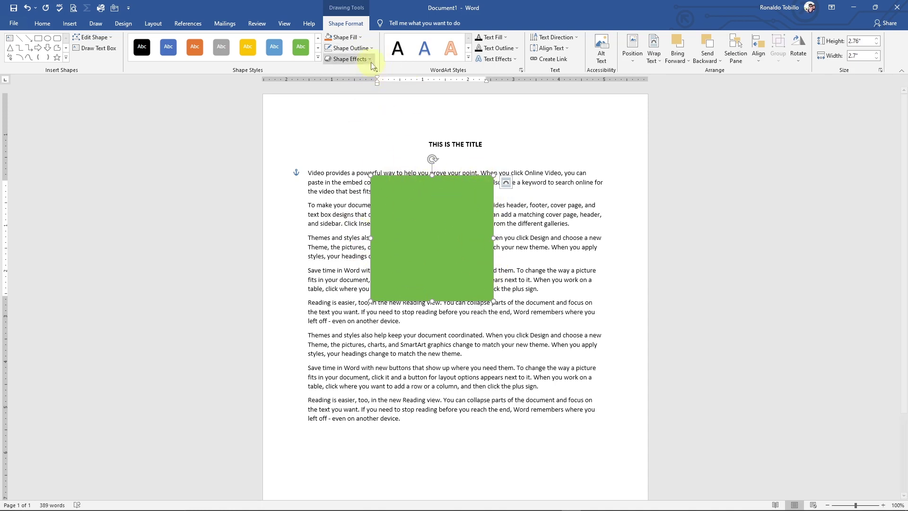
{"action": "left_click", "coordinate": [368, 48]}
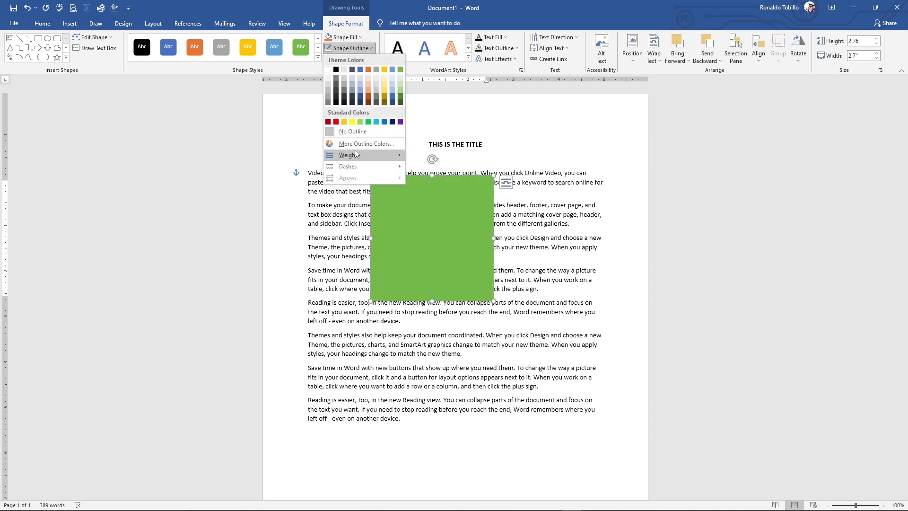
{"action": "mouse_move", "coordinate": [352, 159]}
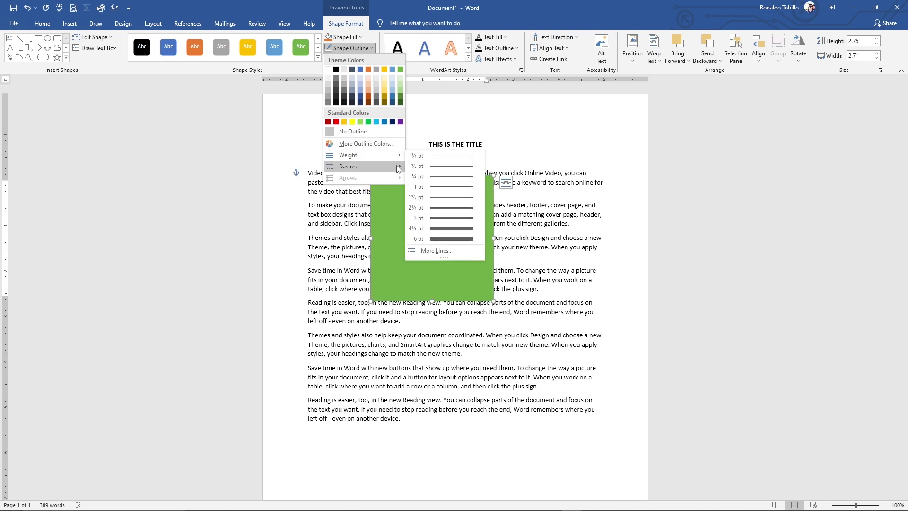
{"action": "mouse_move", "coordinate": [399, 165]}
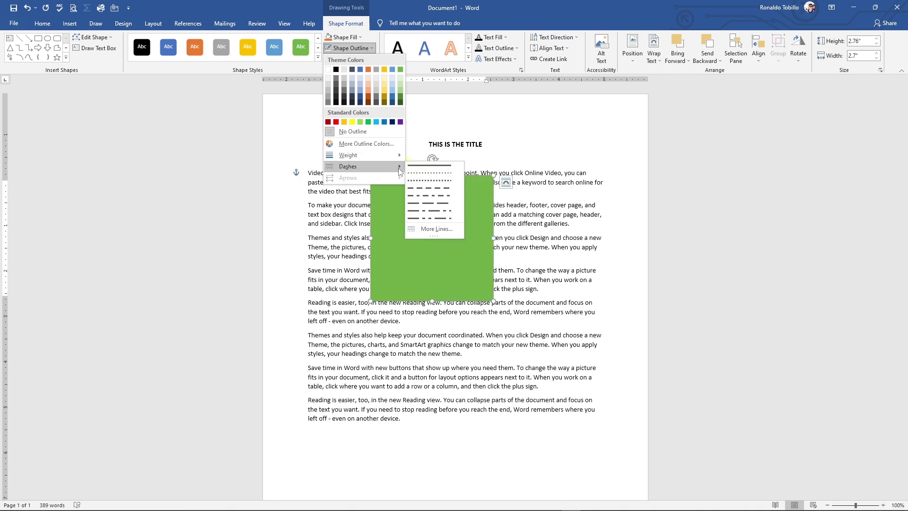
{"action": "left_click", "coordinate": [487, 120]}
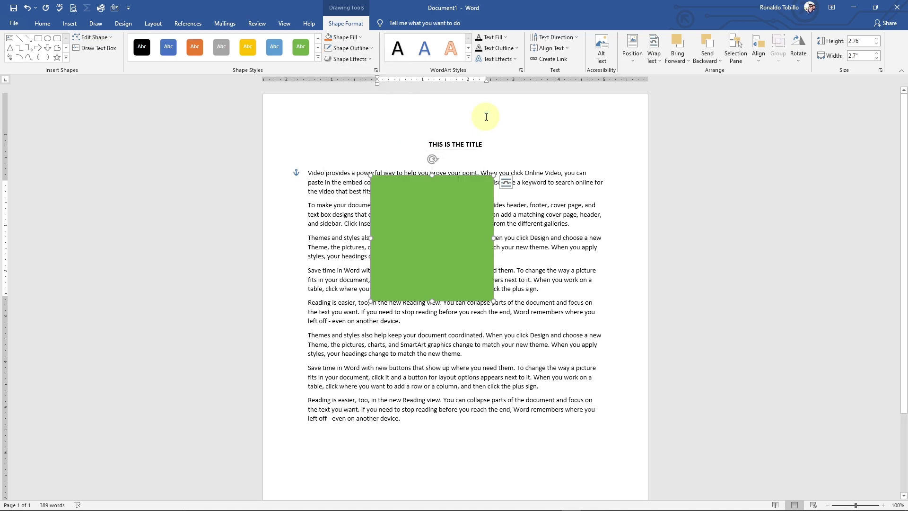
{"action": "left_click", "coordinate": [373, 61]}
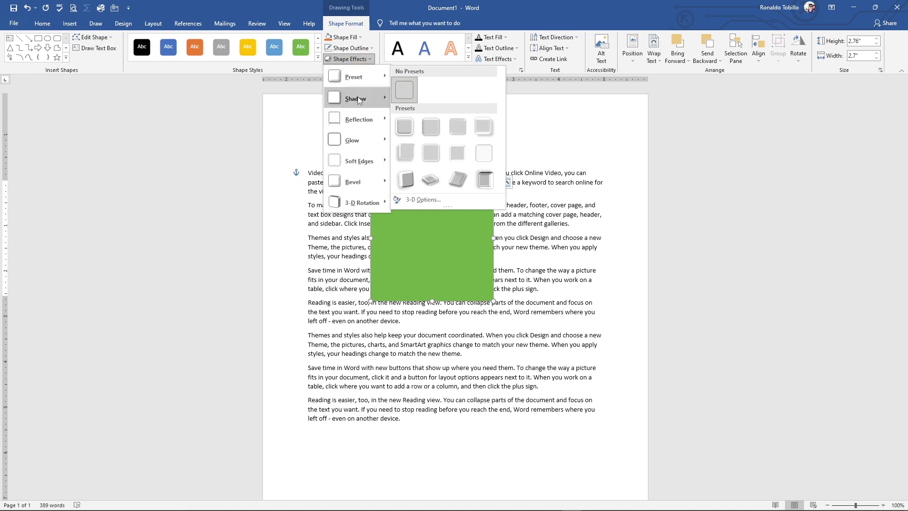
{"action": "mouse_move", "coordinate": [358, 101]}
{"action": "mouse_move", "coordinate": [382, 140]}
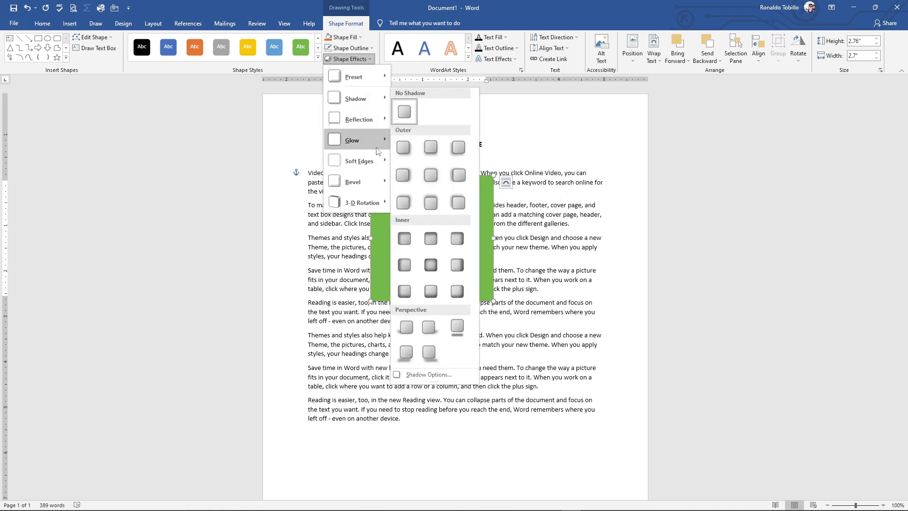
{"action": "mouse_move", "coordinate": [371, 122]}
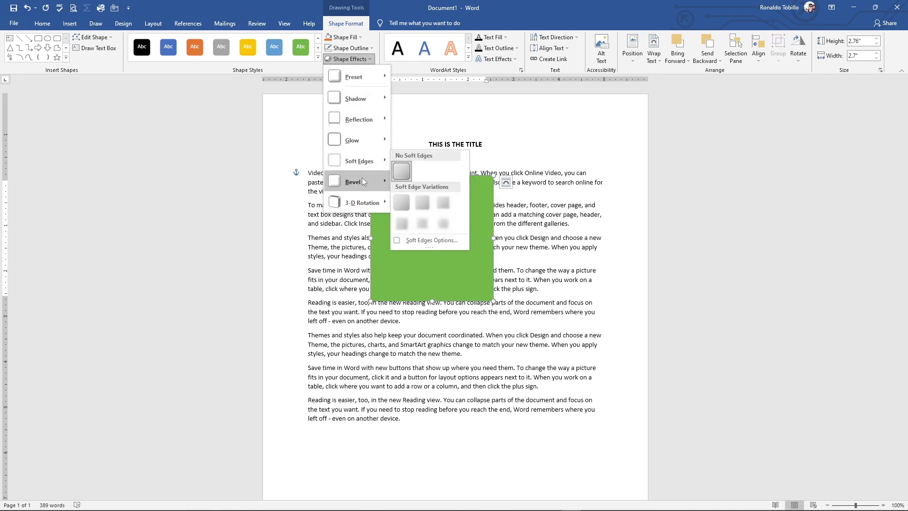
{"action": "mouse_move", "coordinate": [365, 202]}
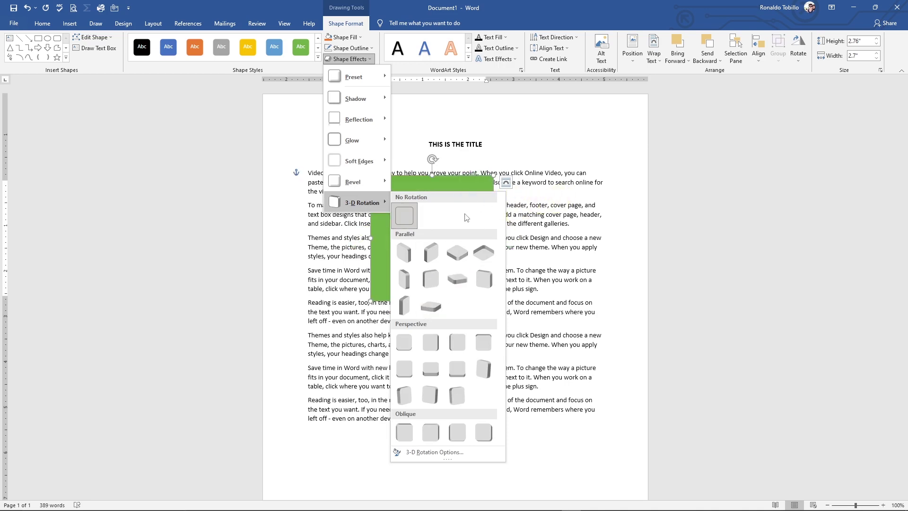
{"action": "left_click", "coordinate": [455, 257]}
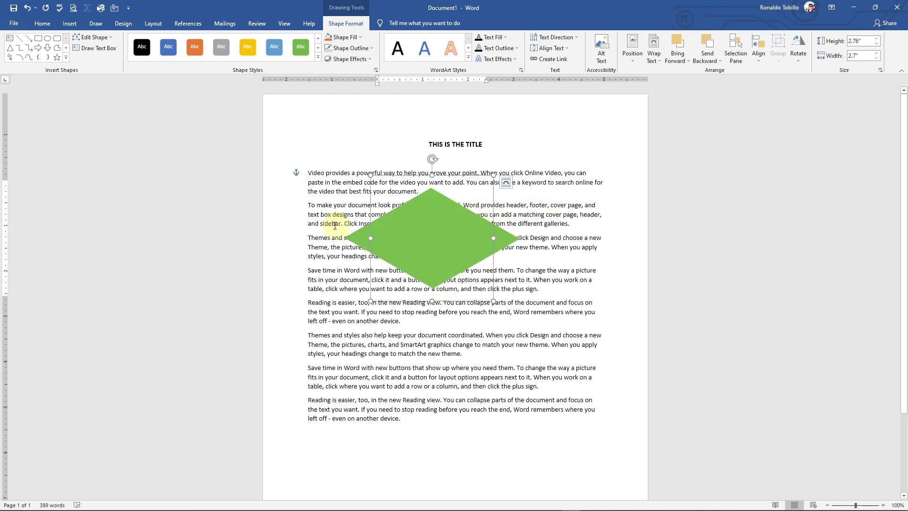
{"action": "left_click", "coordinate": [368, 59]}
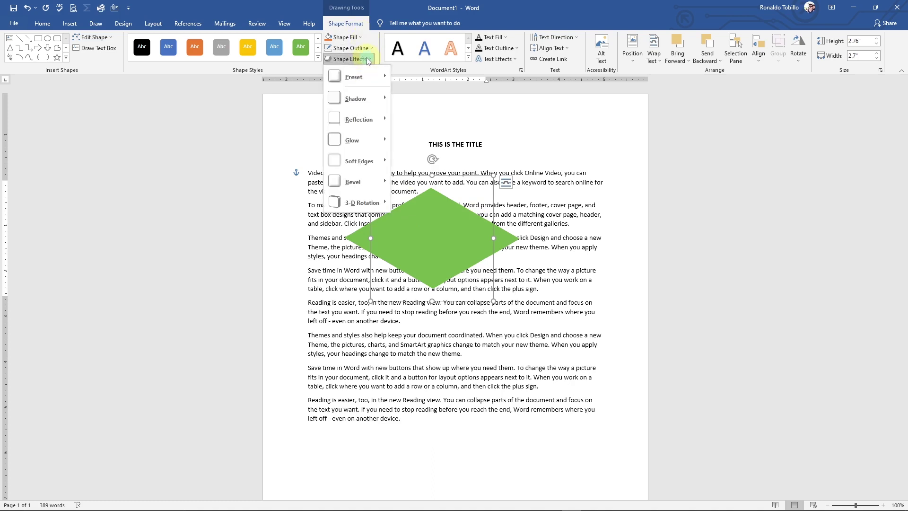
{"action": "mouse_move", "coordinate": [363, 66]}
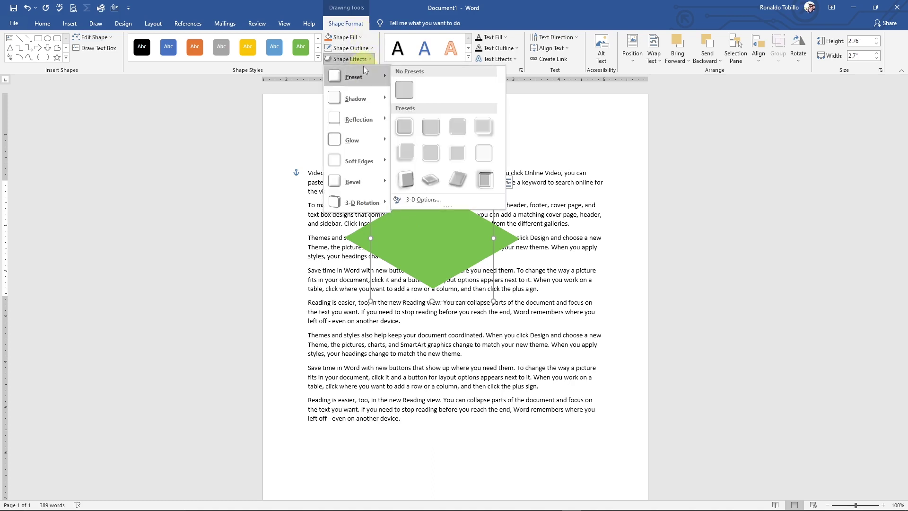
{"action": "key", "text": "Escape"}
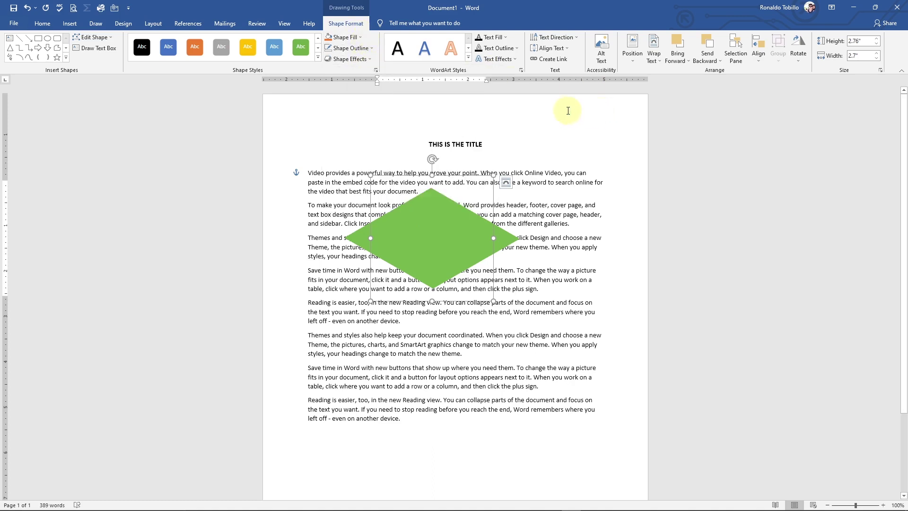
{"action": "key", "text": "ctrl+z"}
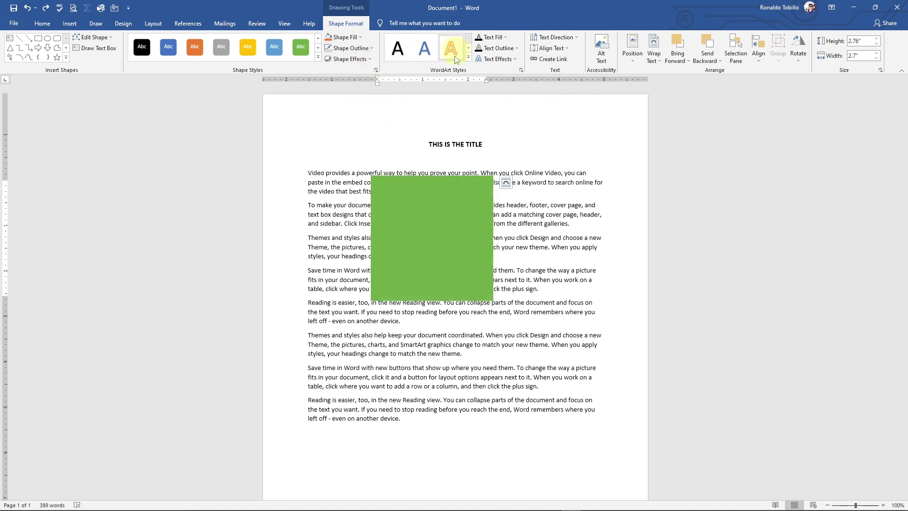
Change the square text box's fill from green to white.
{"action": "left_click", "coordinate": [438, 217]}
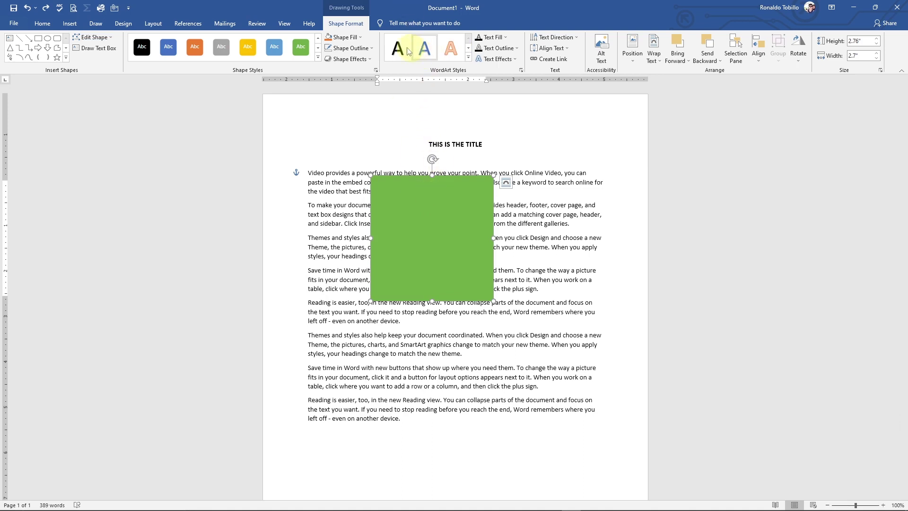
{"action": "left_click", "coordinate": [360, 37]}
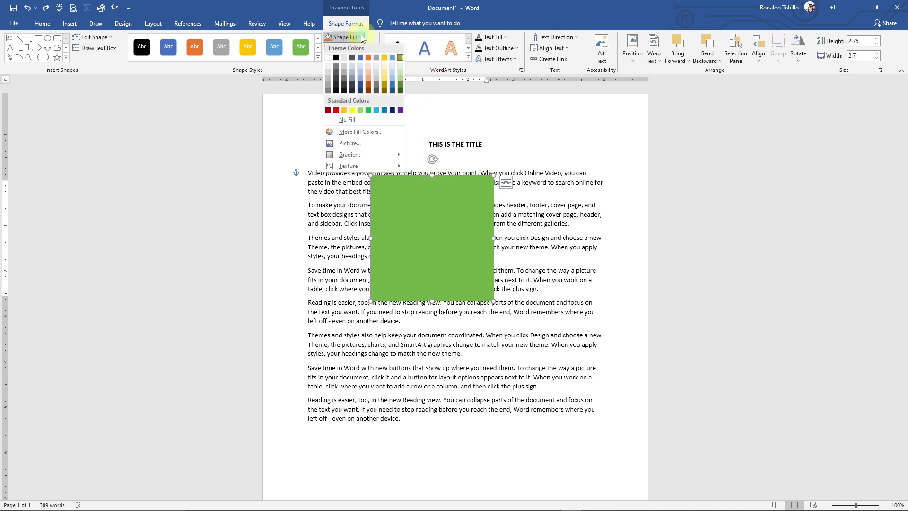
{"action": "left_click", "coordinate": [328, 59]}
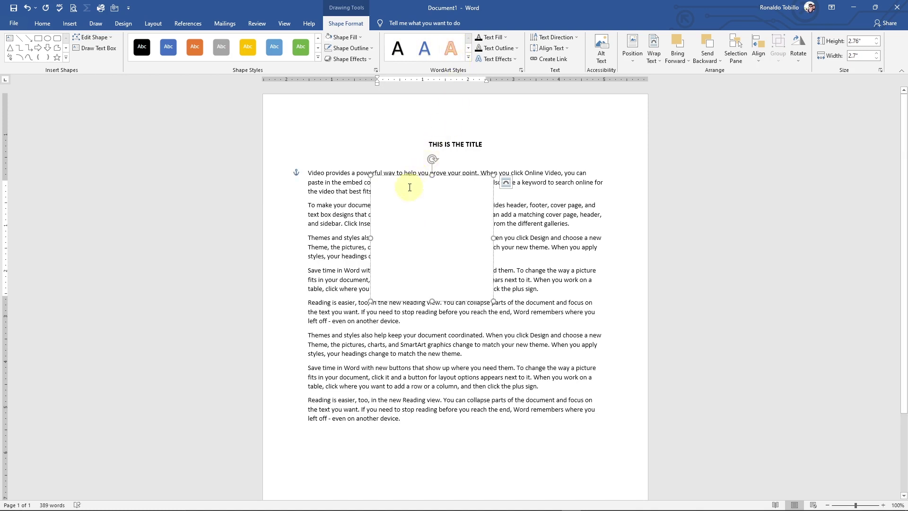
Type the person's name in capitals inside the white box and select it.
{"action": "type", "text": "T"}
{"action": "type", "text": "TO"}
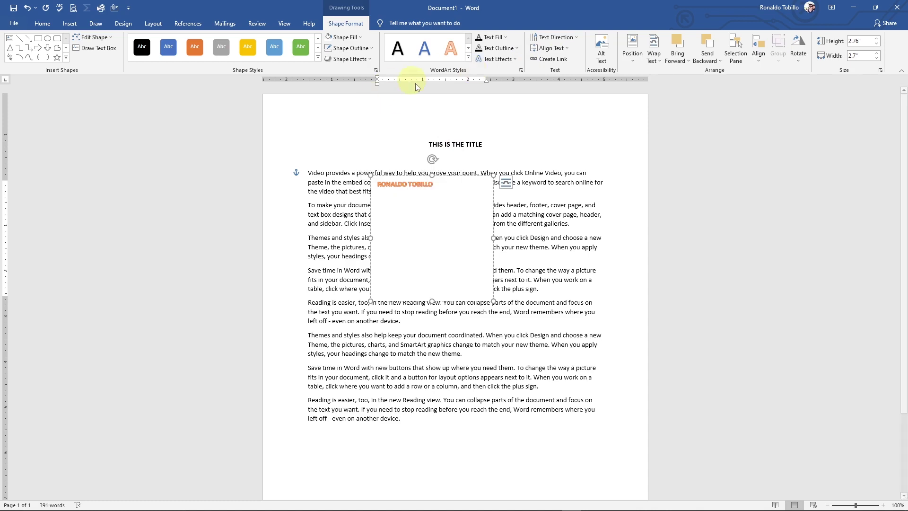
{"action": "left_click_drag", "start_coordinate": [379, 182], "coordinate": [440, 185]}
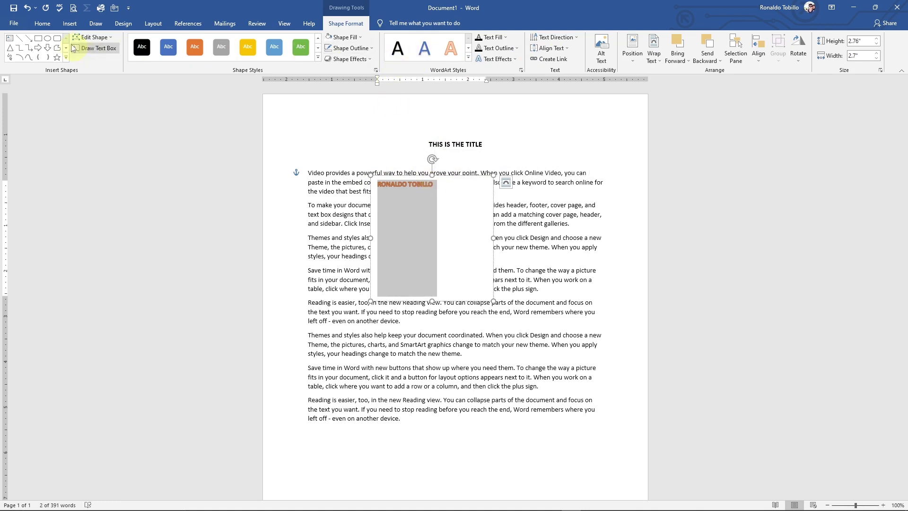
{"action": "left_click", "coordinate": [42, 23]}
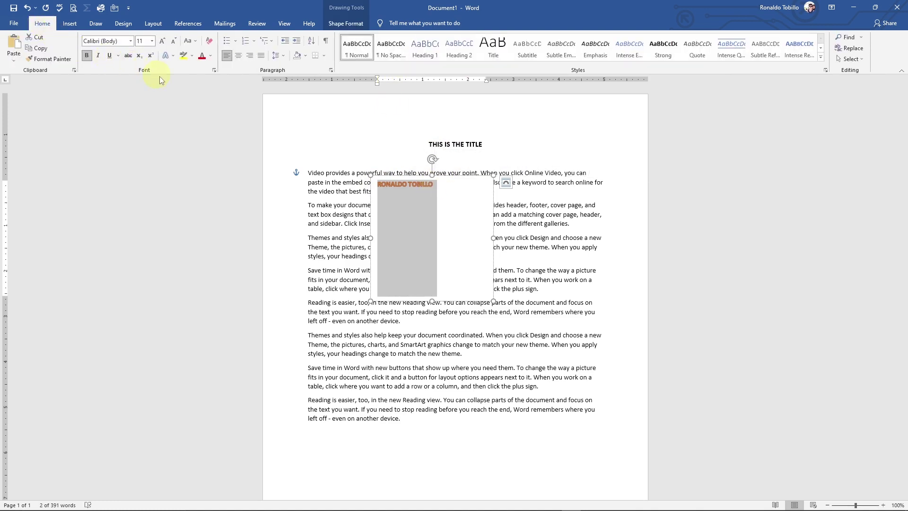
Enlarge the name to 20 pt with five font-size increases, then reselect the box.
{"action": "left_click", "coordinate": [165, 41]}
{"action": "left_click", "coordinate": [165, 41]}
{"action": "left_click", "coordinate": [165, 41]}
{"action": "left_click", "coordinate": [165, 40]}
{"action": "left_click", "coordinate": [165, 41]}
{"action": "left_click", "coordinate": [165, 40]}
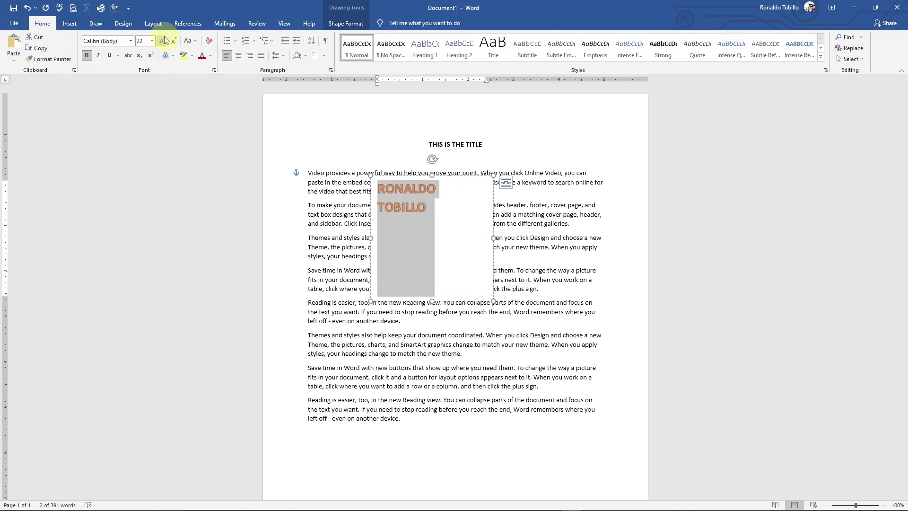
{"action": "left_click", "coordinate": [400, 108]}
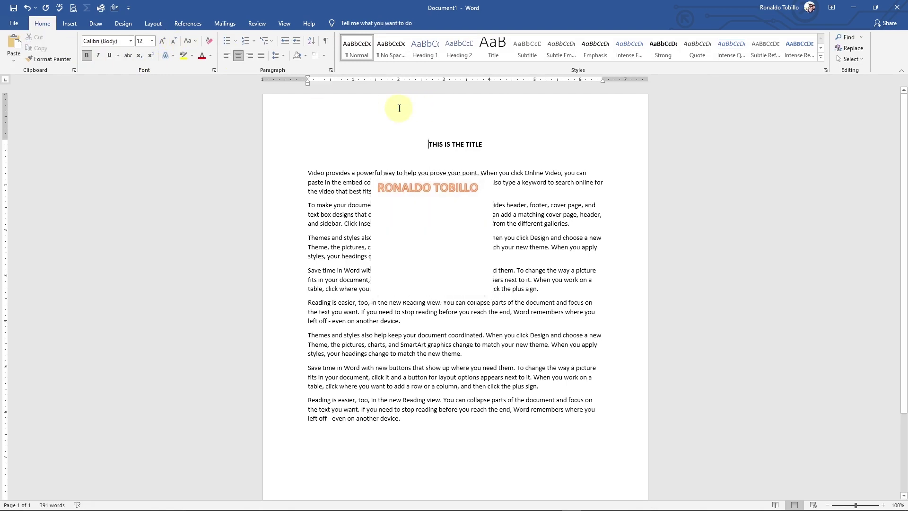
{"action": "left_click", "coordinate": [403, 224]}
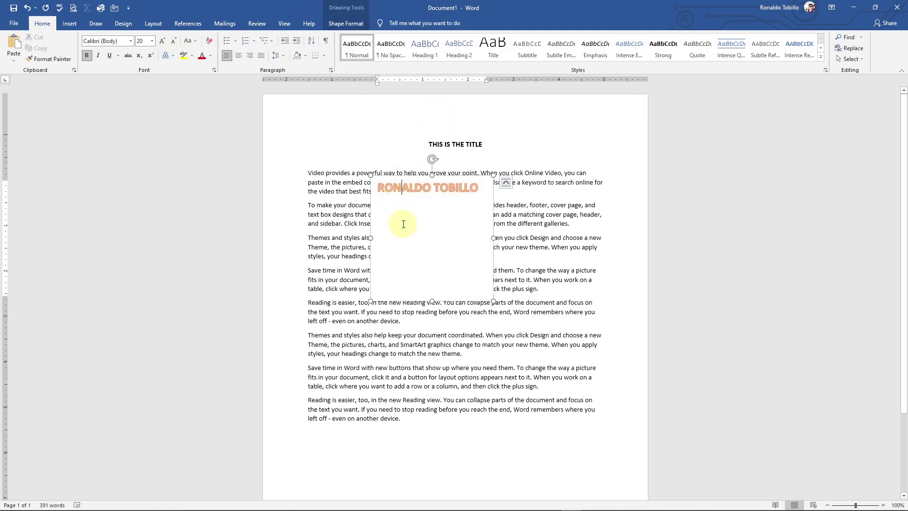
{"action": "left_click", "coordinate": [336, 24]}
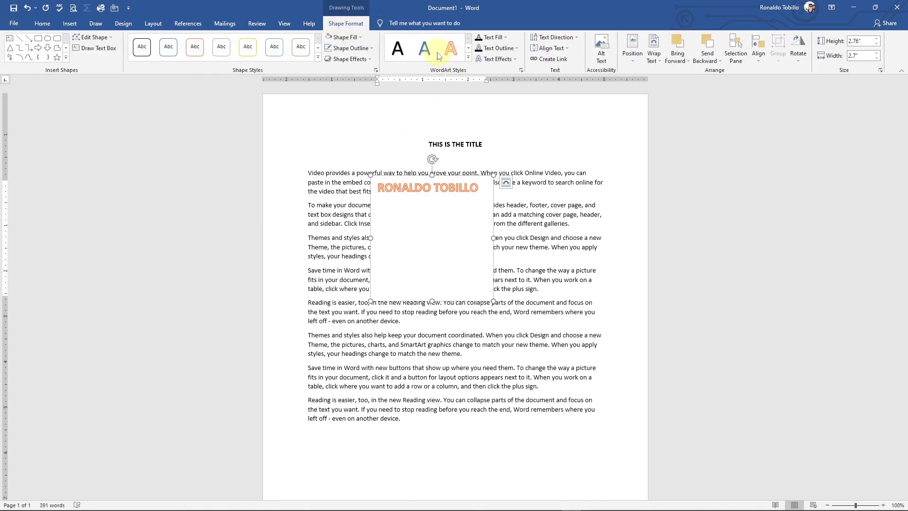
Give the name box a thick black outline and select the whole name.
{"action": "left_click", "coordinate": [370, 48]}
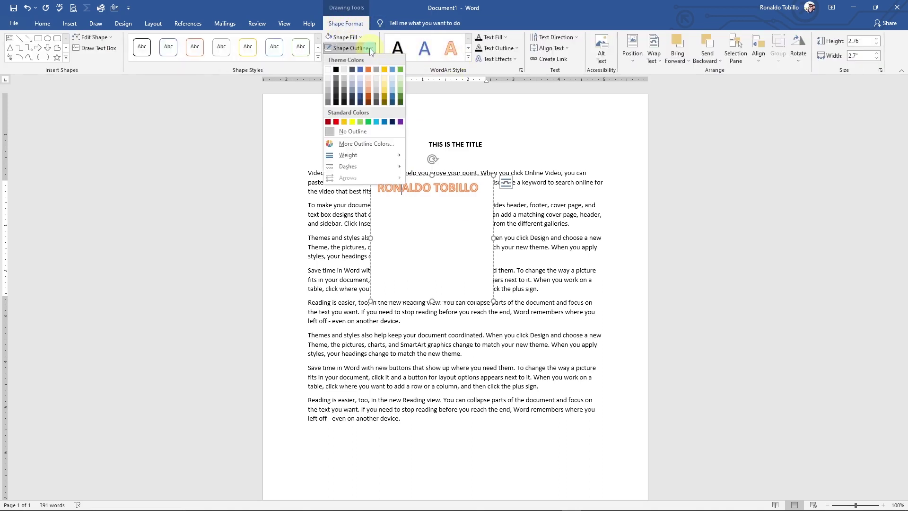
{"action": "left_click", "coordinate": [336, 70]}
{"action": "left_click", "coordinate": [439, 206]}
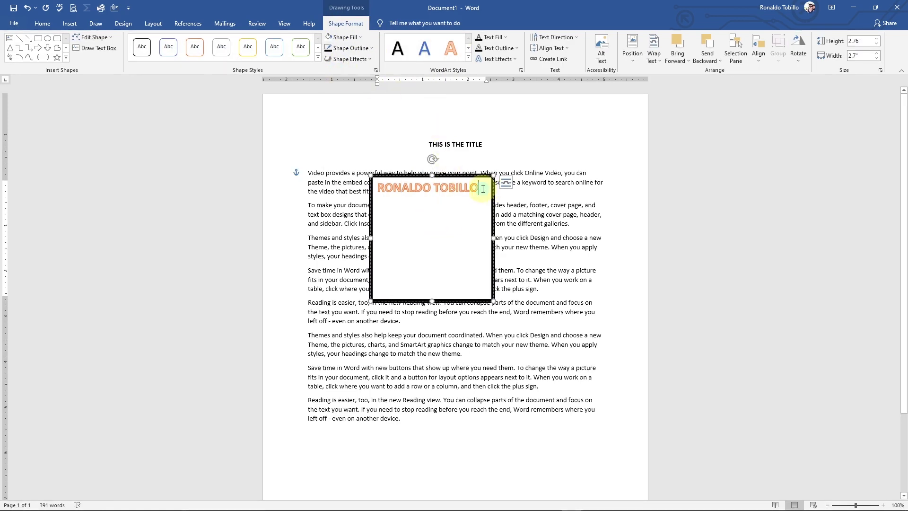
{"action": "left_click_drag", "start_coordinate": [380, 188], "coordinate": [476, 189]}
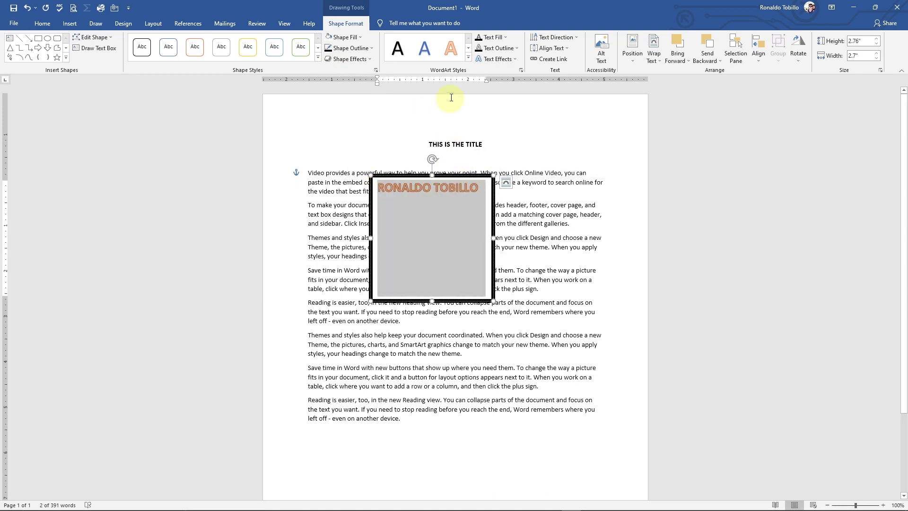
{"action": "left_click", "coordinate": [469, 51]}
Browse the WordArt styles gallery, then bring up the Text Fill colour choices for the name.
{"action": "left_click", "coordinate": [468, 58]}
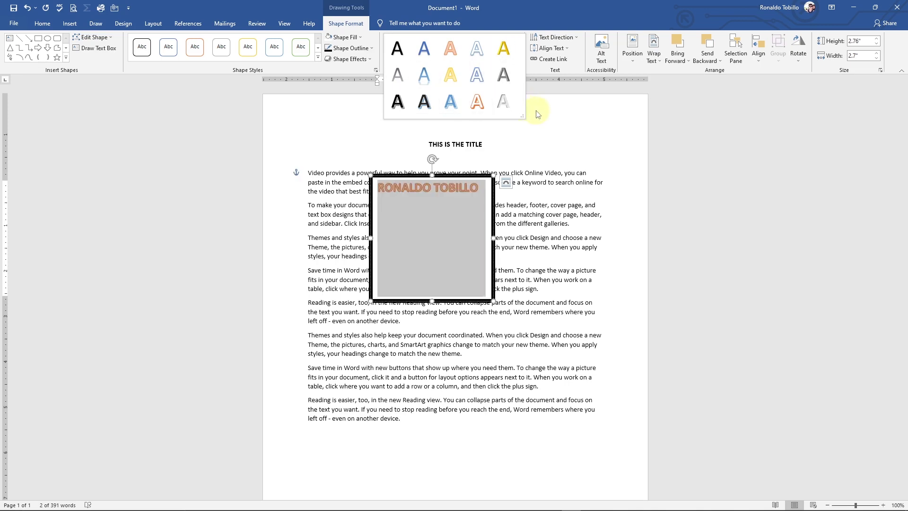
{"action": "left_click", "coordinate": [533, 89]}
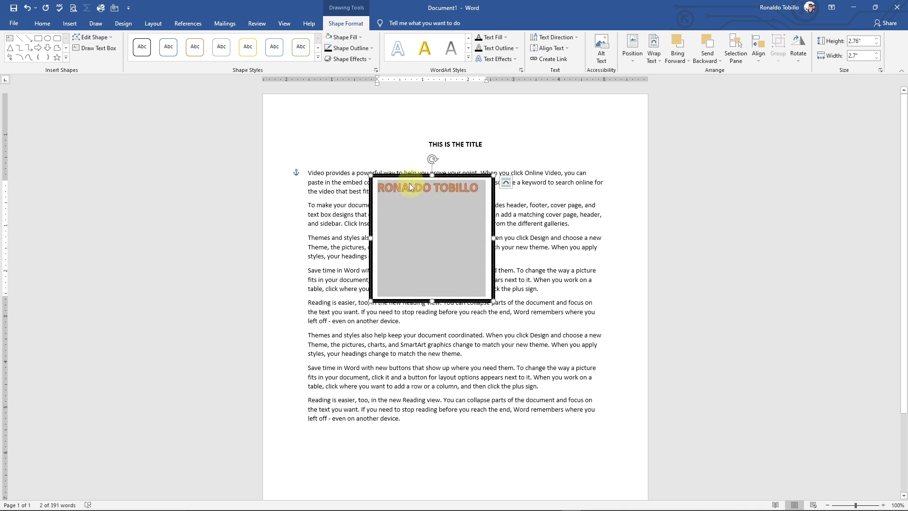
{"action": "left_click", "coordinate": [508, 38]}
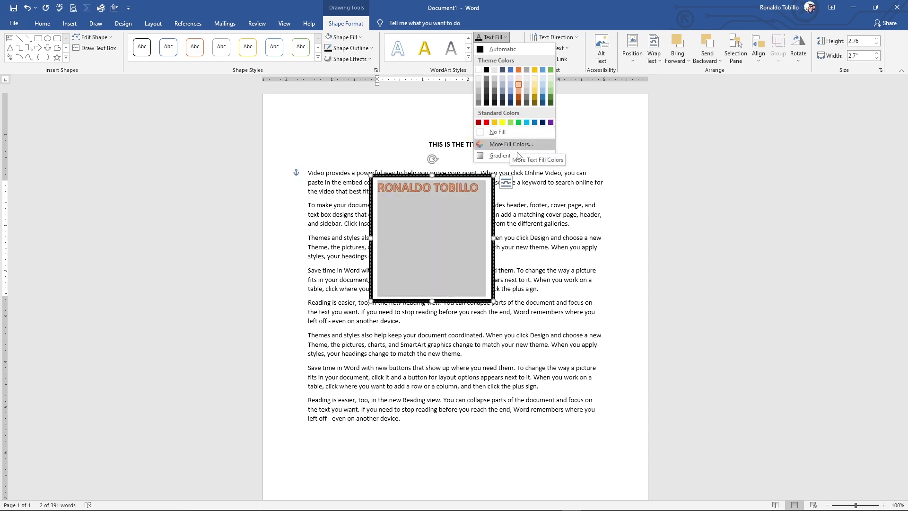
Leave the letter fill unchanged and outline the name's letters in Black, Text 1.
{"action": "mouse_move", "coordinate": [506, 158]}
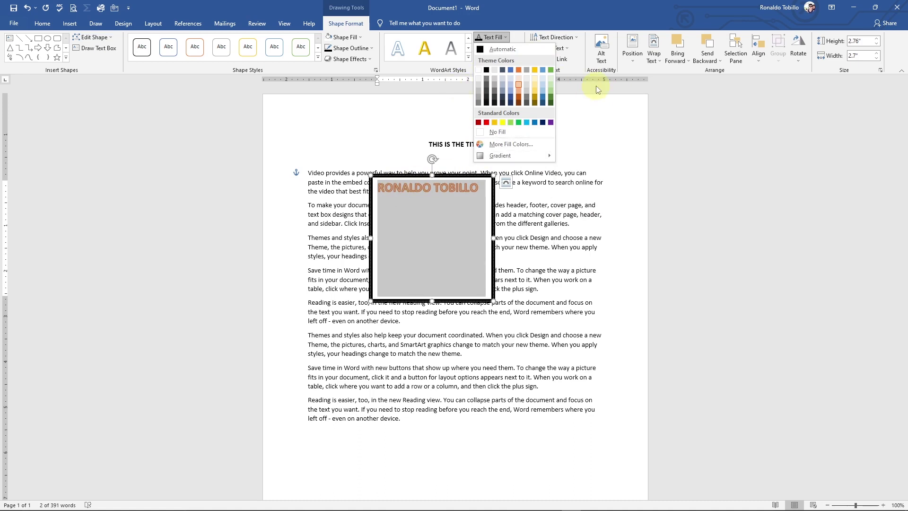
{"action": "key", "text": "Escape"}
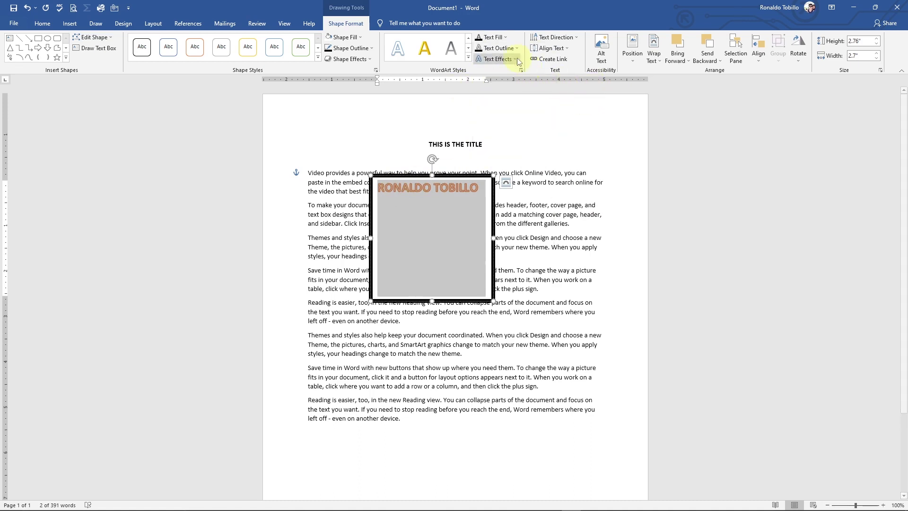
{"action": "left_click", "coordinate": [518, 48]}
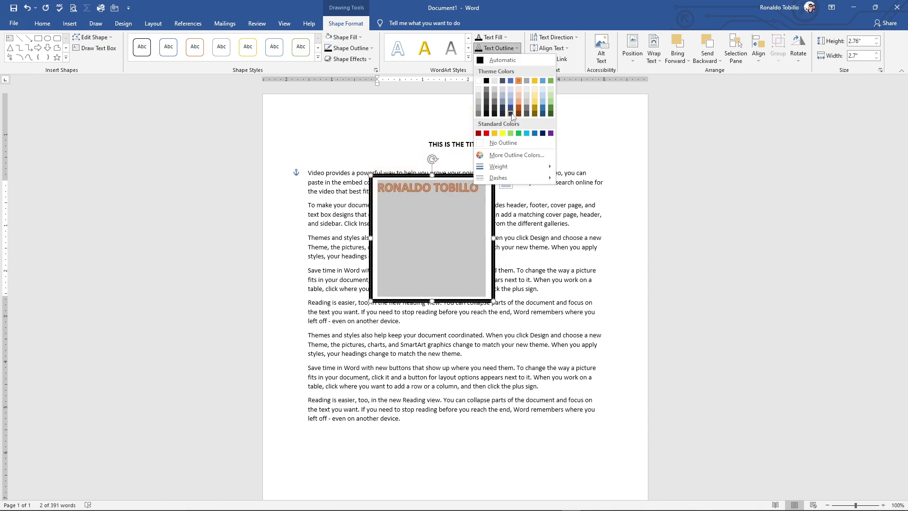
{"action": "left_click", "coordinate": [487, 82]}
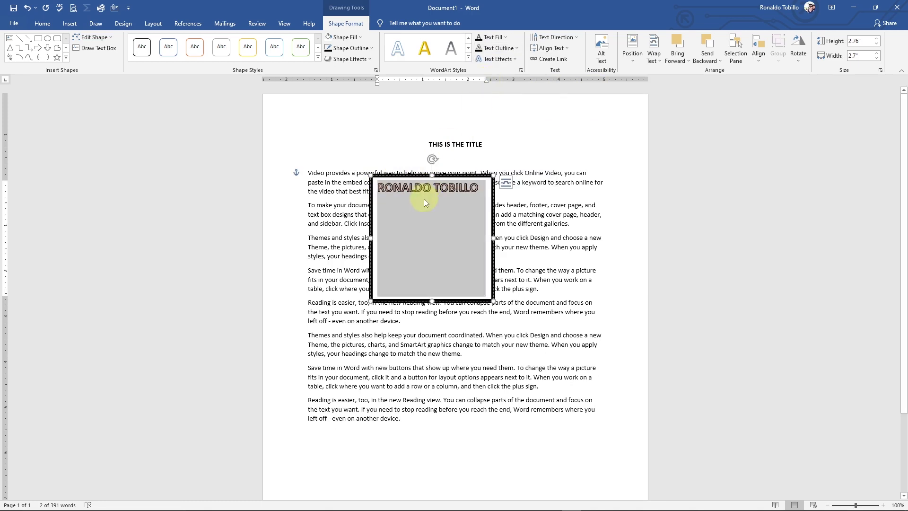
{"action": "left_click", "coordinate": [457, 203]}
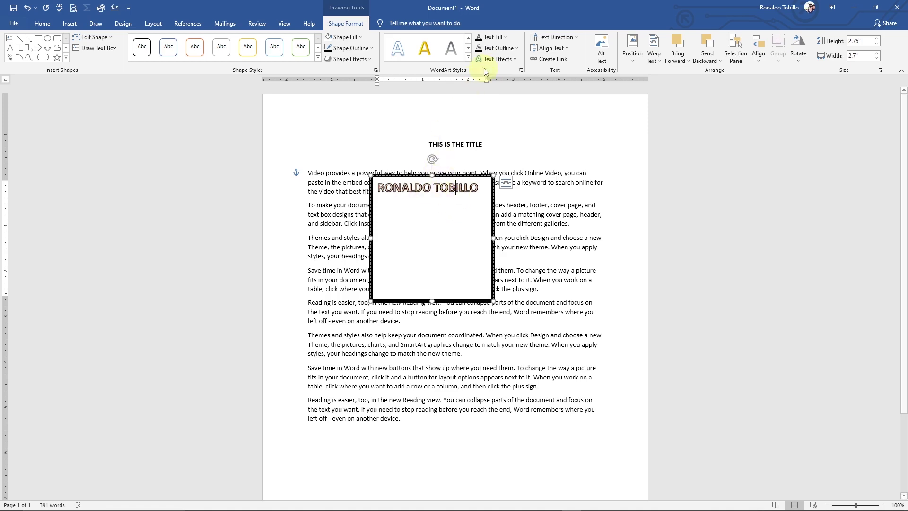
Reselect the name and preview other outline colours and weights without changing them.
{"action": "left_click", "coordinate": [517, 48]}
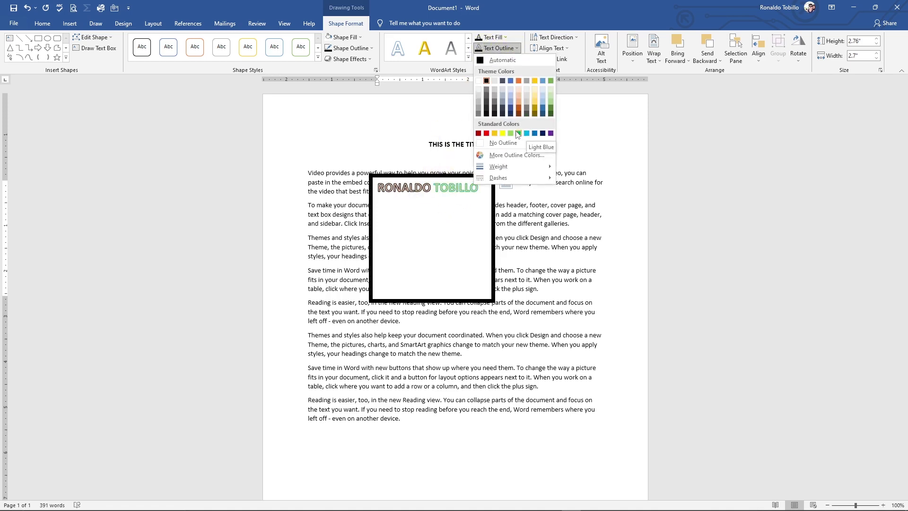
{"action": "left_click", "coordinate": [475, 196]}
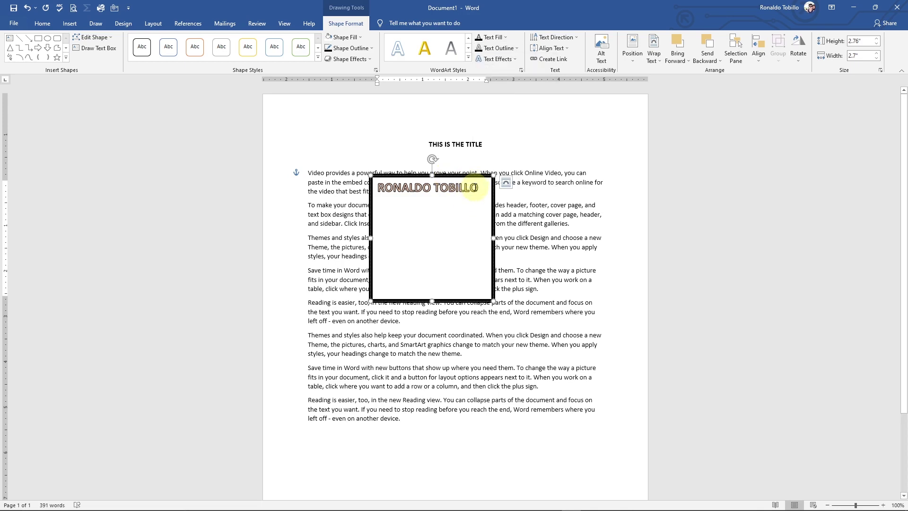
{"action": "left_click_drag", "start_coordinate": [470, 191], "coordinate": [386, 187]}
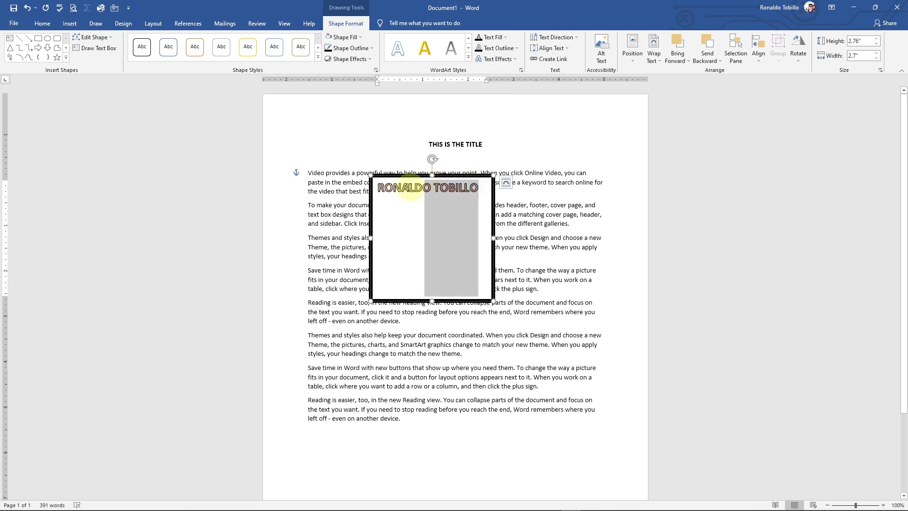
{"action": "left_click", "coordinate": [516, 48]}
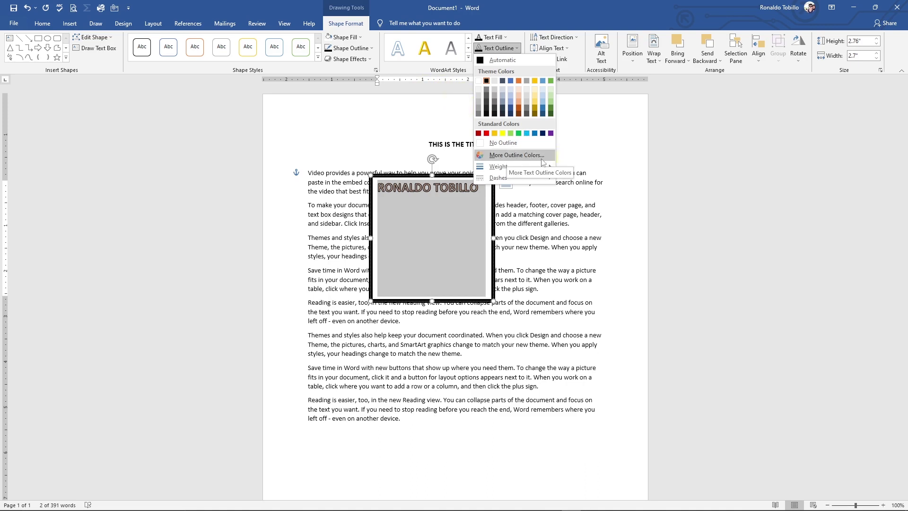
{"action": "mouse_move", "coordinate": [537, 167]}
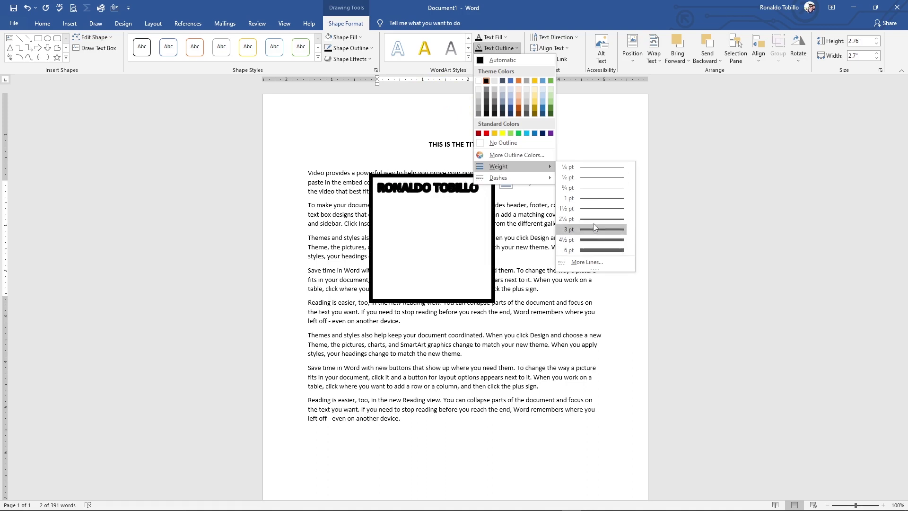
{"action": "left_click", "coordinate": [579, 124]}
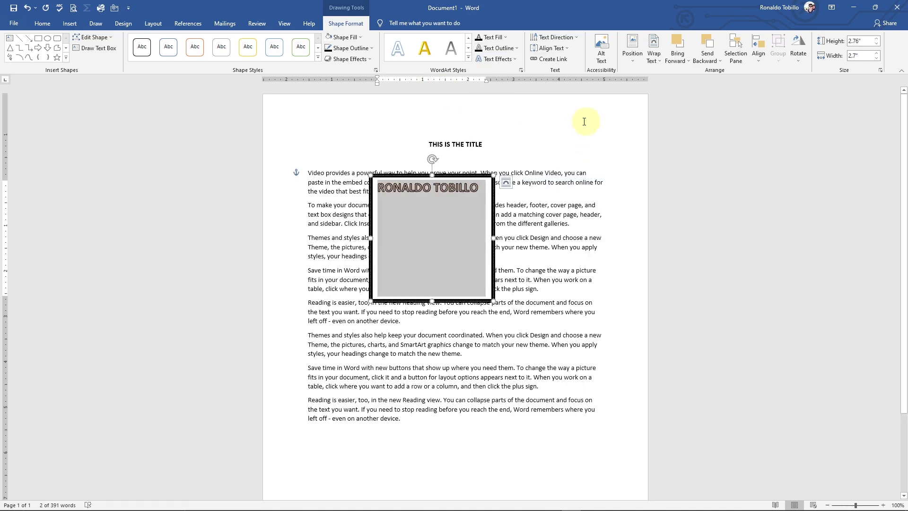
{"action": "left_click", "coordinate": [517, 60]}
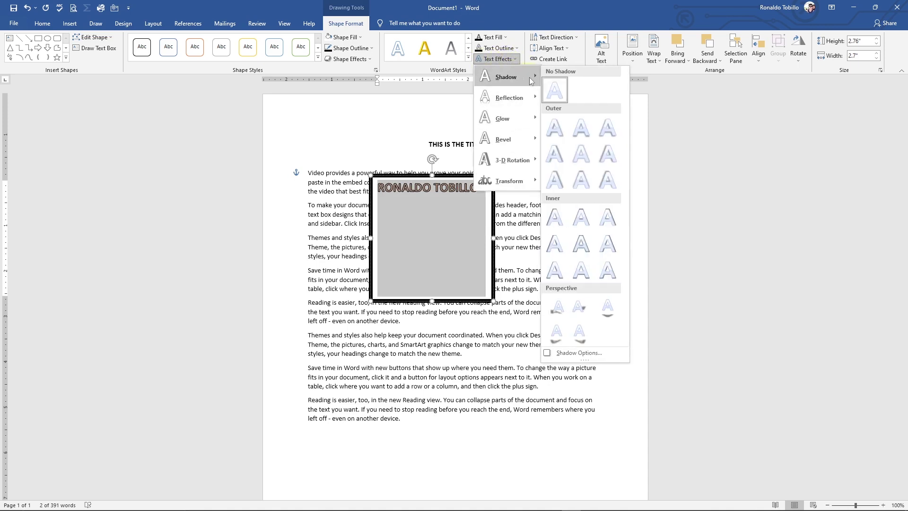
{"action": "mouse_move", "coordinate": [529, 98]}
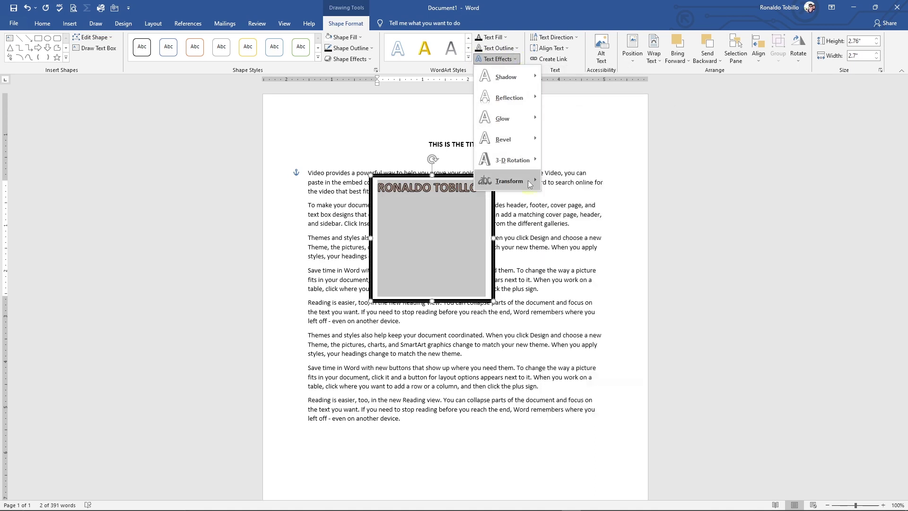
{"action": "mouse_move", "coordinate": [527, 183]}
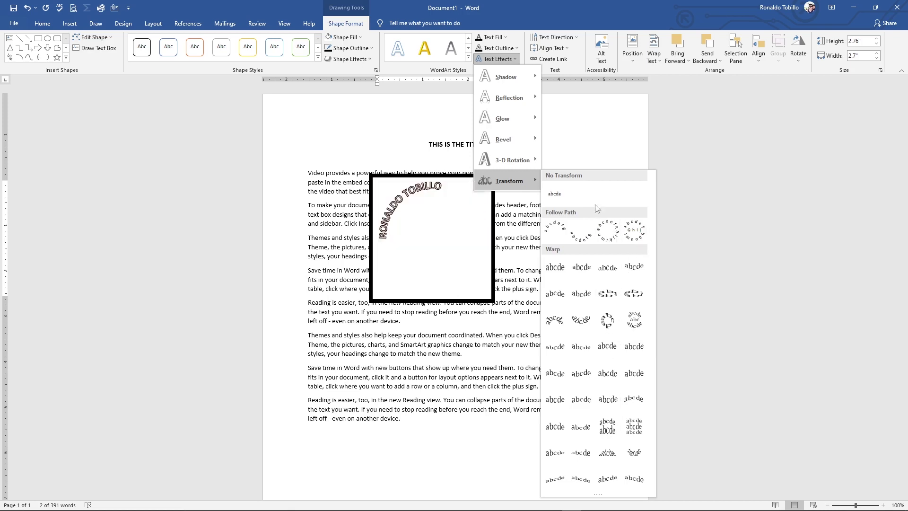
{"action": "left_click", "coordinate": [576, 91]}
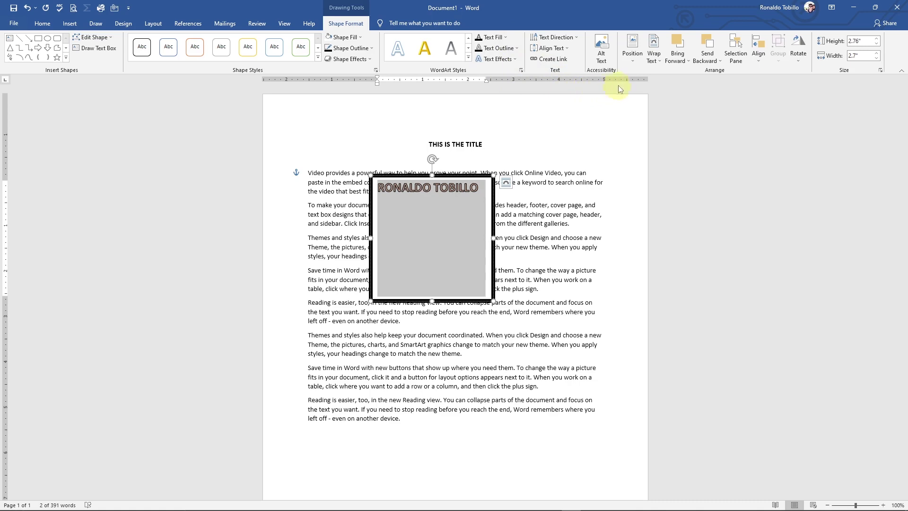
{"action": "left_click", "coordinate": [634, 59]}
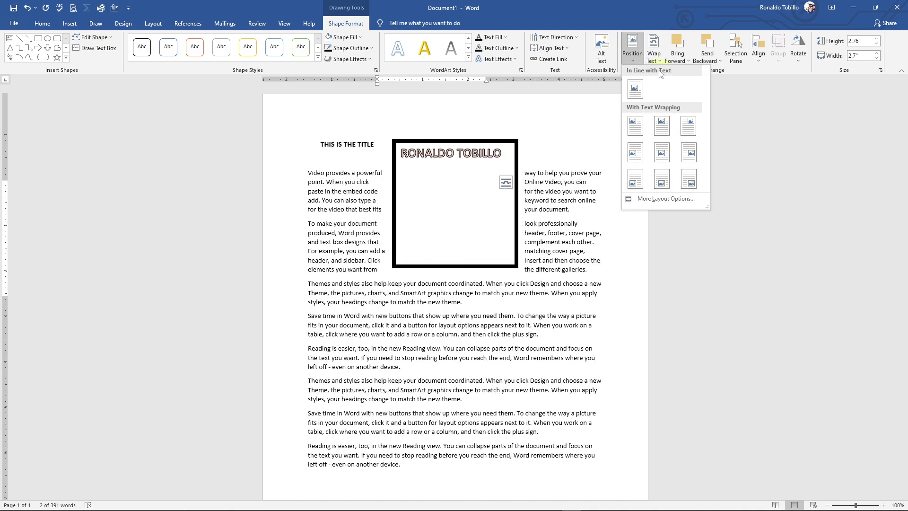
Check text wrapping, move the name box right and down, and shrink its height.
{"action": "left_click", "coordinate": [661, 61]}
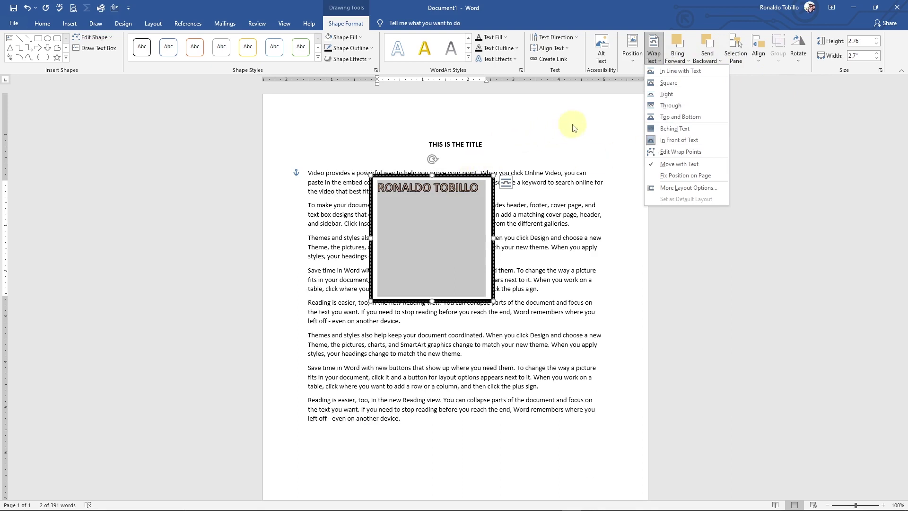
{"action": "left_click", "coordinate": [515, 103]}
{"action": "left_click_drag", "start_coordinate": [480, 180], "coordinate": [508, 203]}
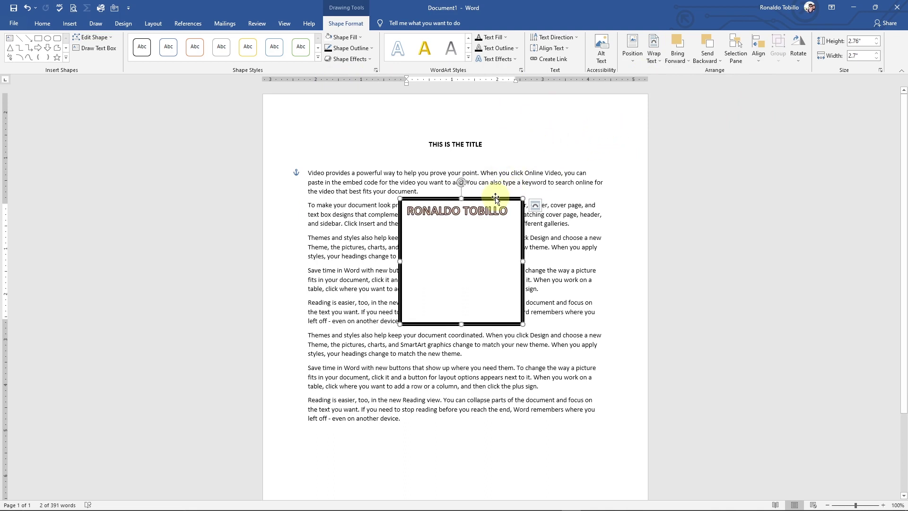
{"action": "mouse_move", "coordinate": [493, 198]}
{"action": "left_mouse_down"}
{"action": "mouse_move", "coordinate": [490, 224]}
{"action": "mouse_move", "coordinate": [482, 206]}
{"action": "left_mouse_up"}
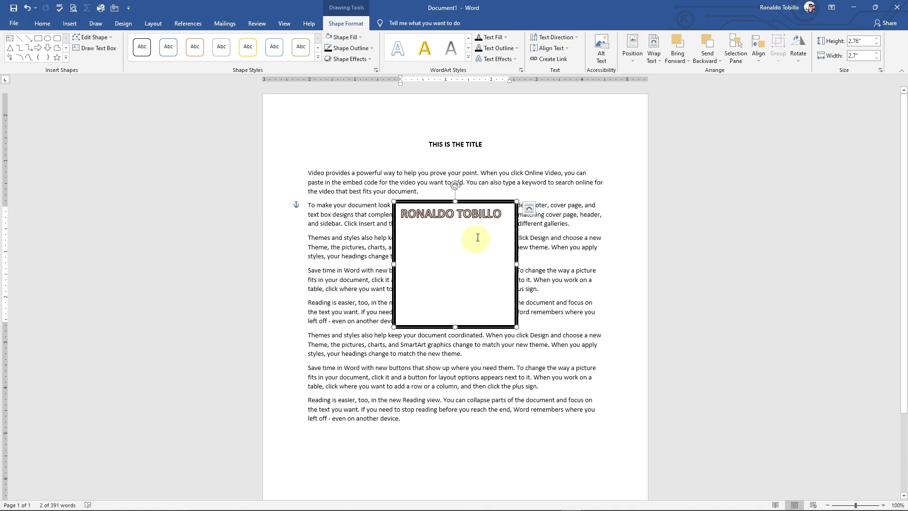
{"action": "left_click_drag", "start_coordinate": [456, 326], "coordinate": [385, 114]}
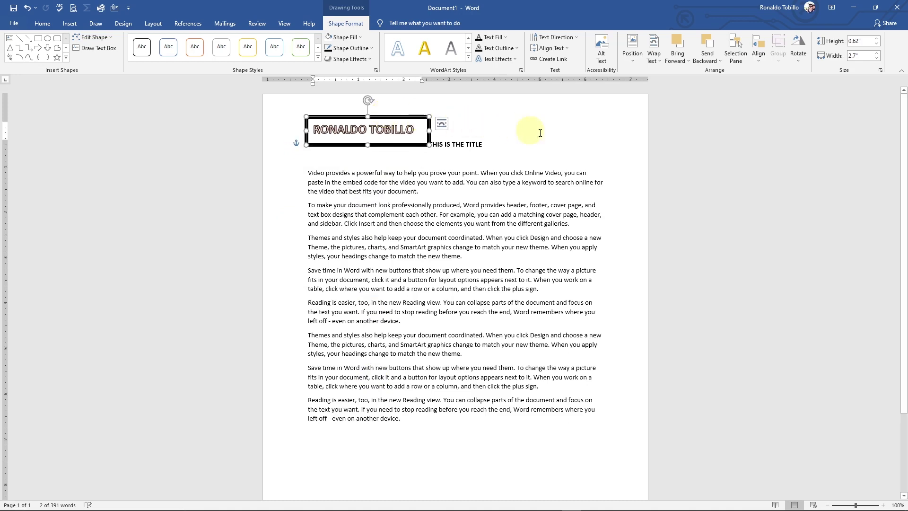
Deselect the name text box by clicking the empty page below the final paragraph.
{"action": "left_click", "coordinate": [411, 451]}
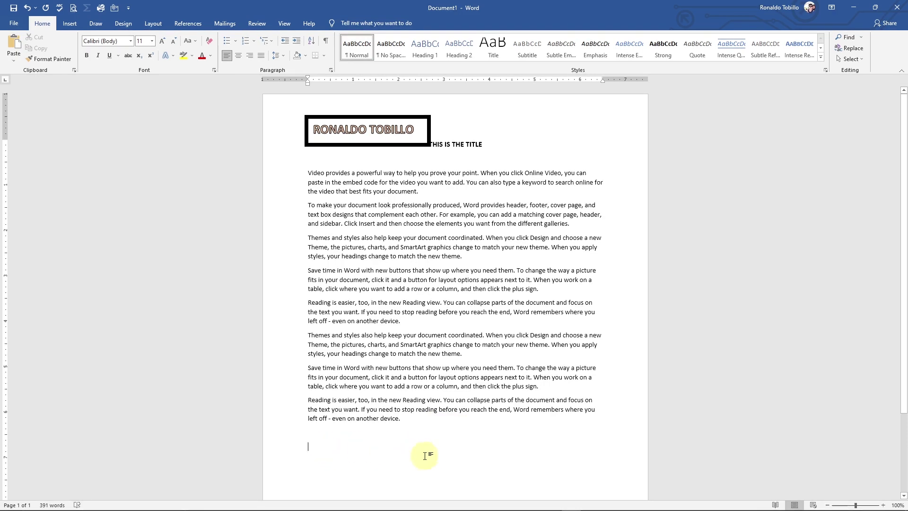
Move the name text box to the bottom right of the page, below the last paragraph.
{"action": "scroll", "coordinate": [473, 449], "scroll_direction": "down", "scroll_amount": 1}
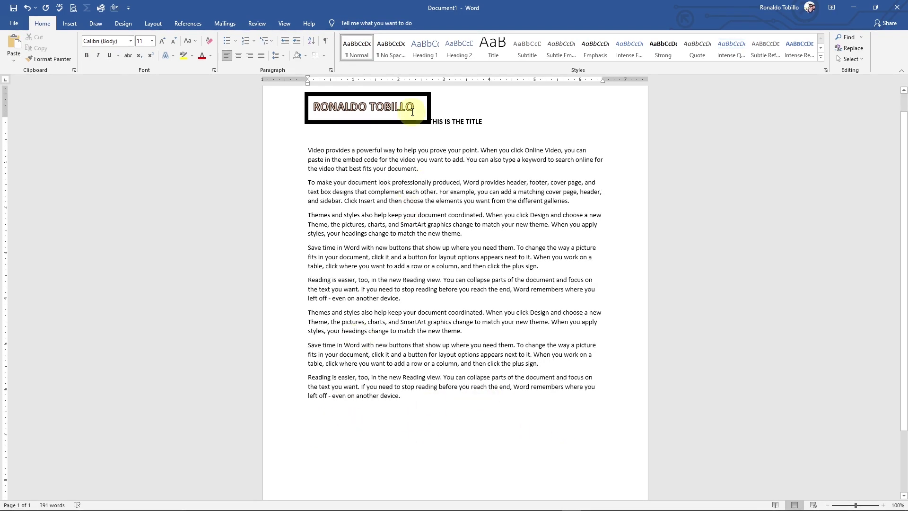
{"action": "left_click_drag", "start_coordinate": [404, 98], "coordinate": [499, 477]}
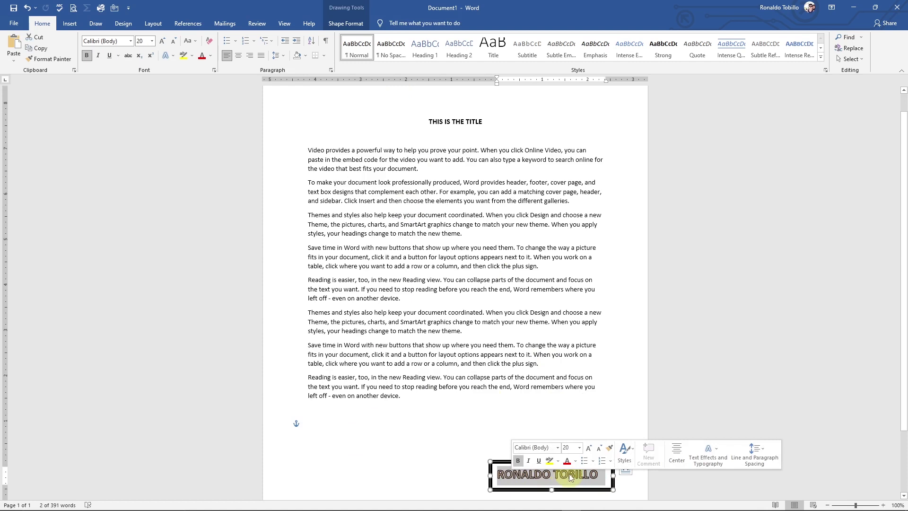
{"action": "left_click", "coordinate": [602, 475]}
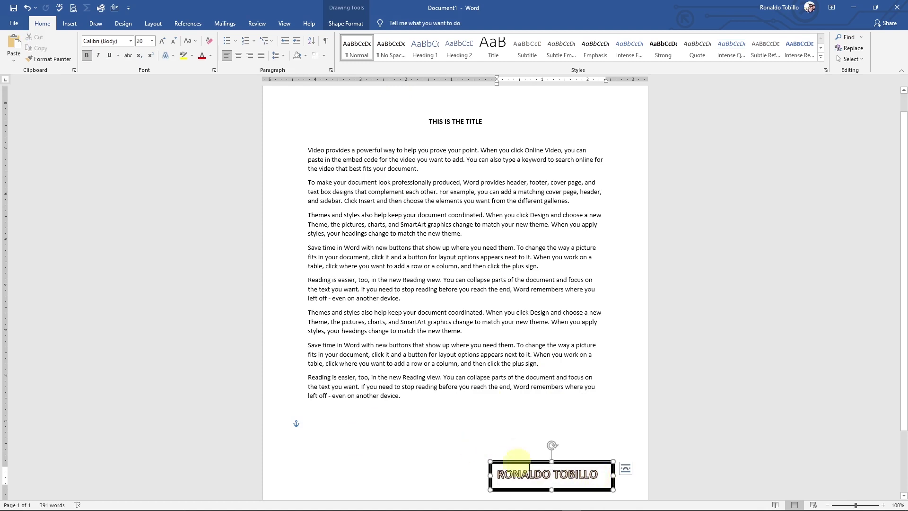
Set the name box to No Fill and No Outline so it has no background or border.
{"action": "left_click", "coordinate": [531, 461]}
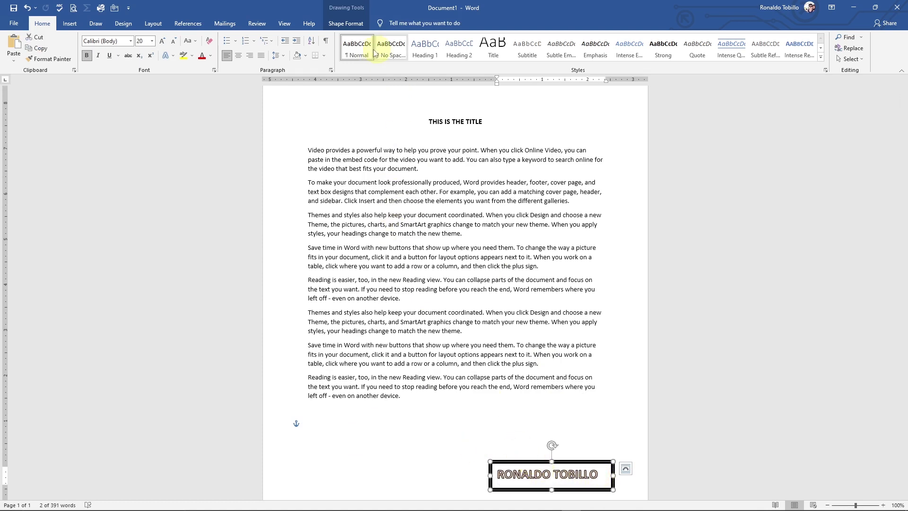
{"action": "left_click", "coordinate": [348, 24]}
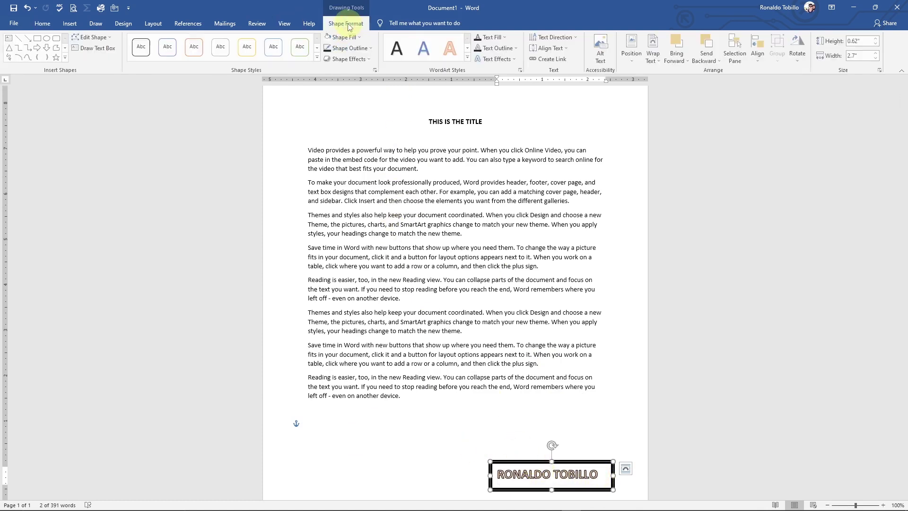
{"action": "left_click", "coordinate": [502, 37]}
{"action": "left_click", "coordinate": [501, 37]}
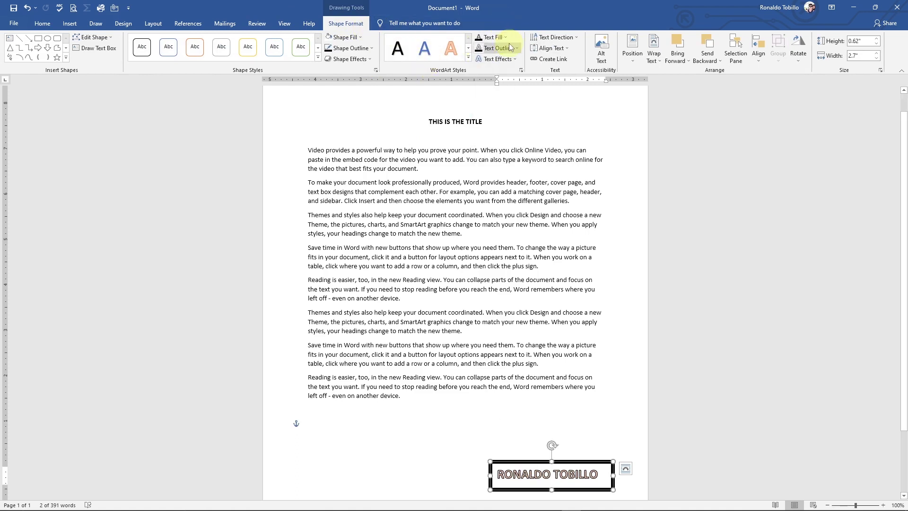
{"action": "left_click", "coordinate": [363, 38]}
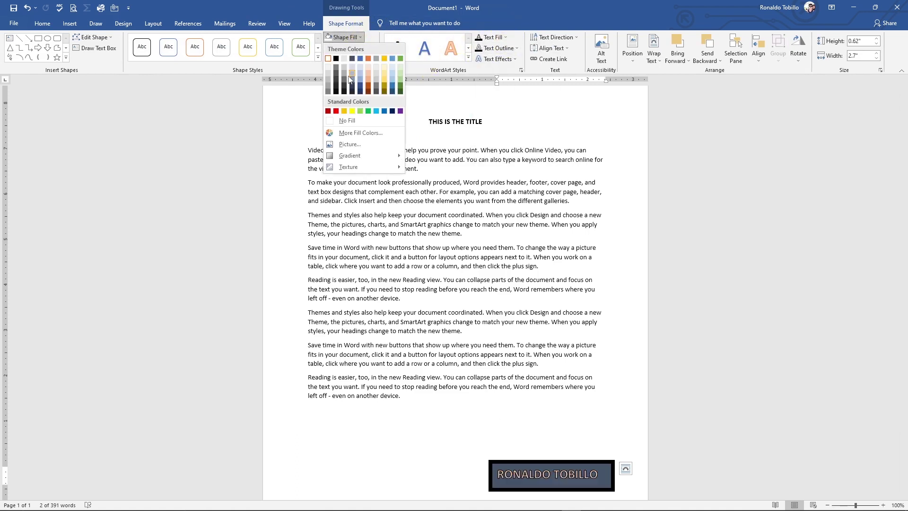
{"action": "left_click", "coordinate": [331, 120]}
{"action": "left_click", "coordinate": [373, 49]}
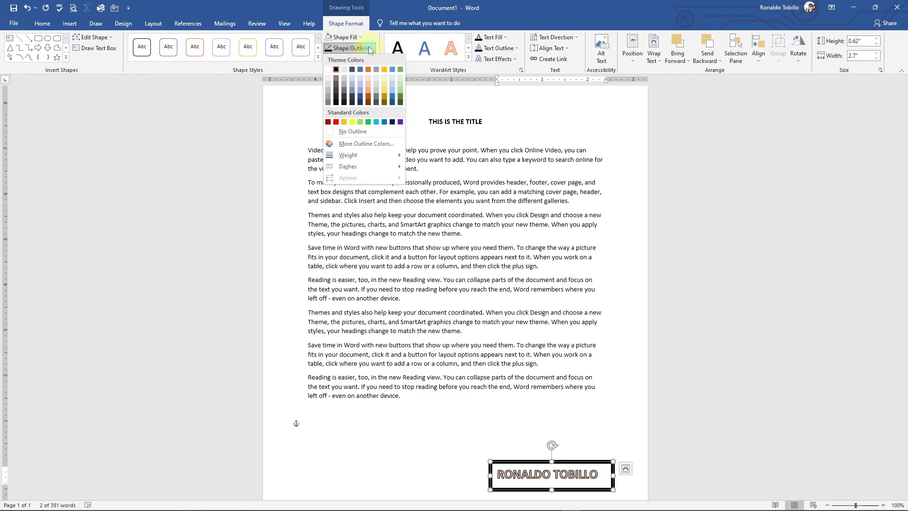
{"action": "left_click", "coordinate": [332, 129]}
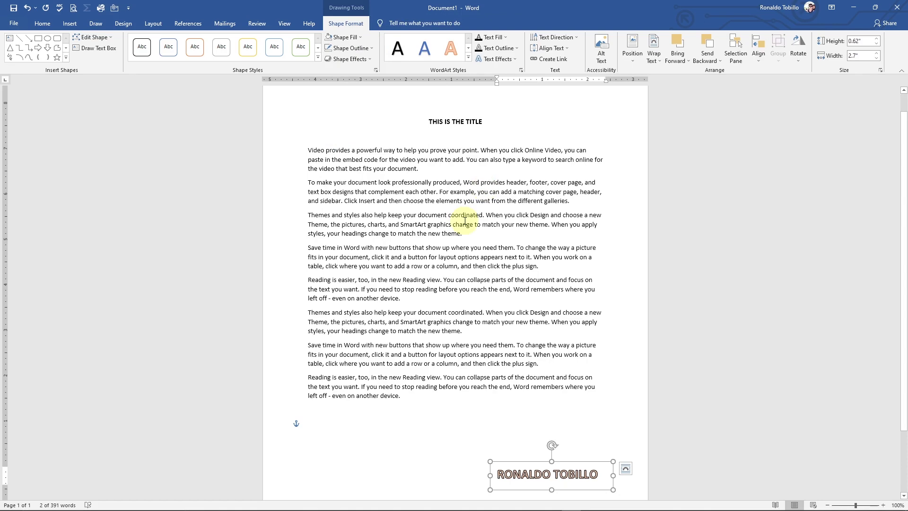
{"action": "left_click", "coordinate": [596, 437]}
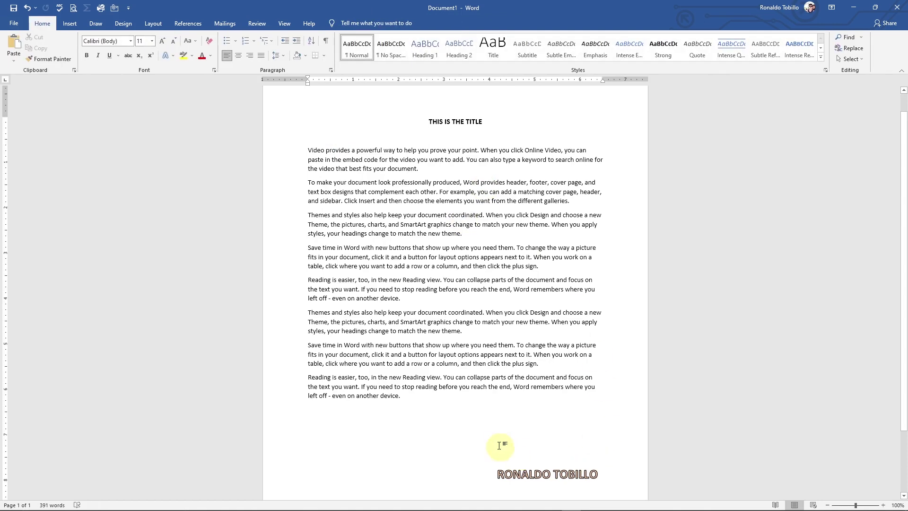